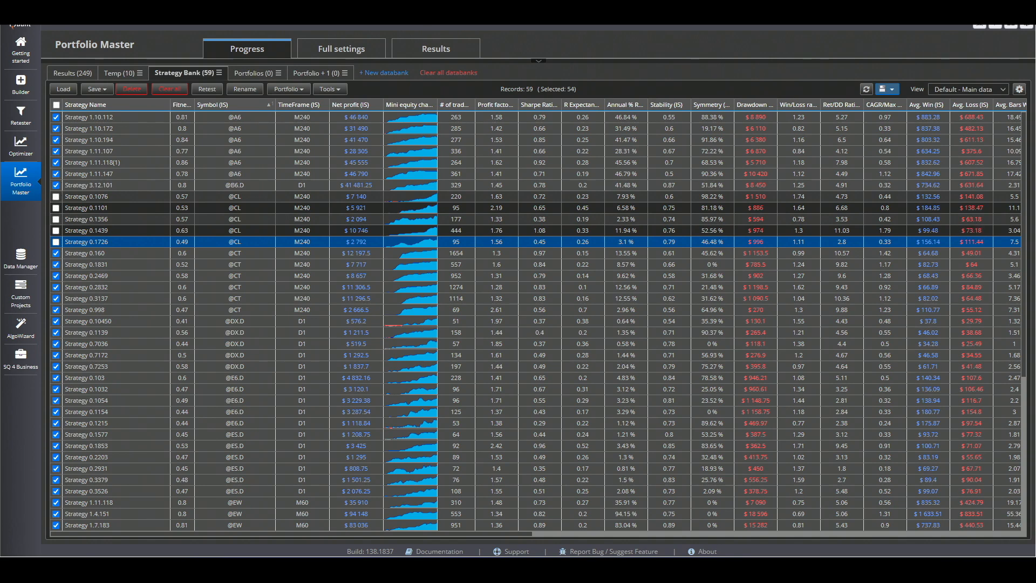
- Look through the Strategy Bank strategies and restrict the source databank to only selected strategies in the full settings
scroll(1025, 186, "down", 2)
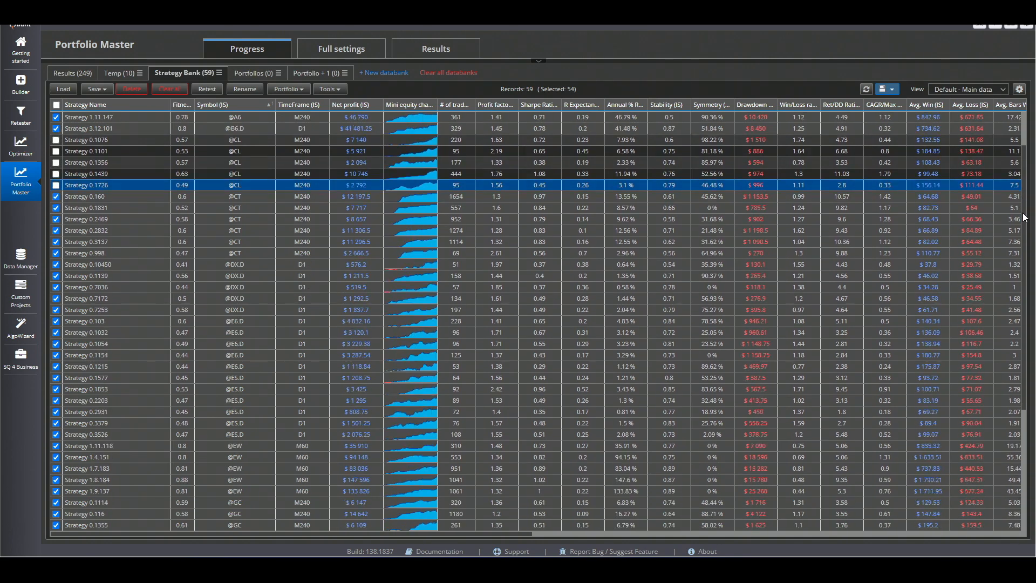
scroll(1024, 217, "down", 6)
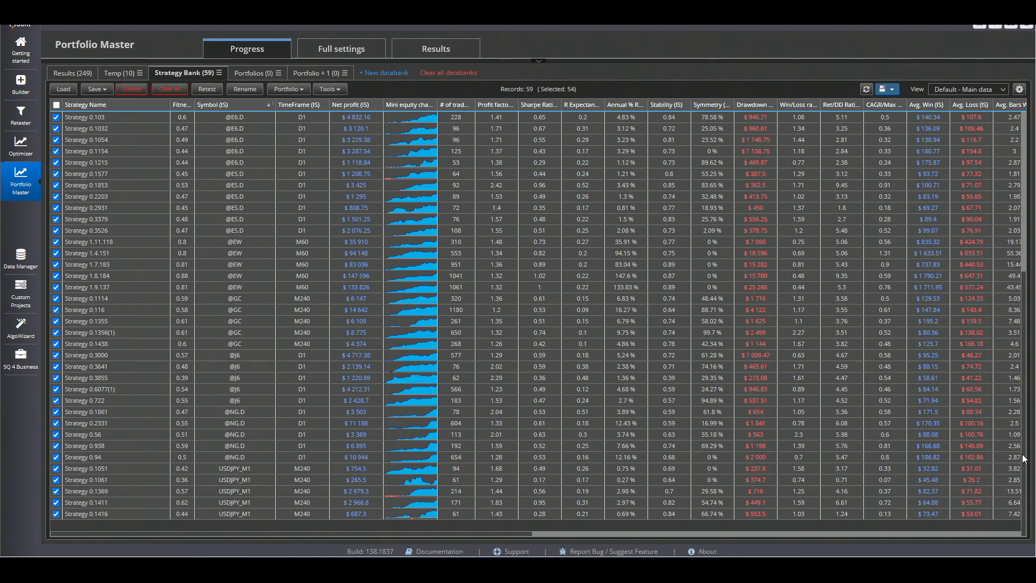
scroll(1024, 459, "up", 8)
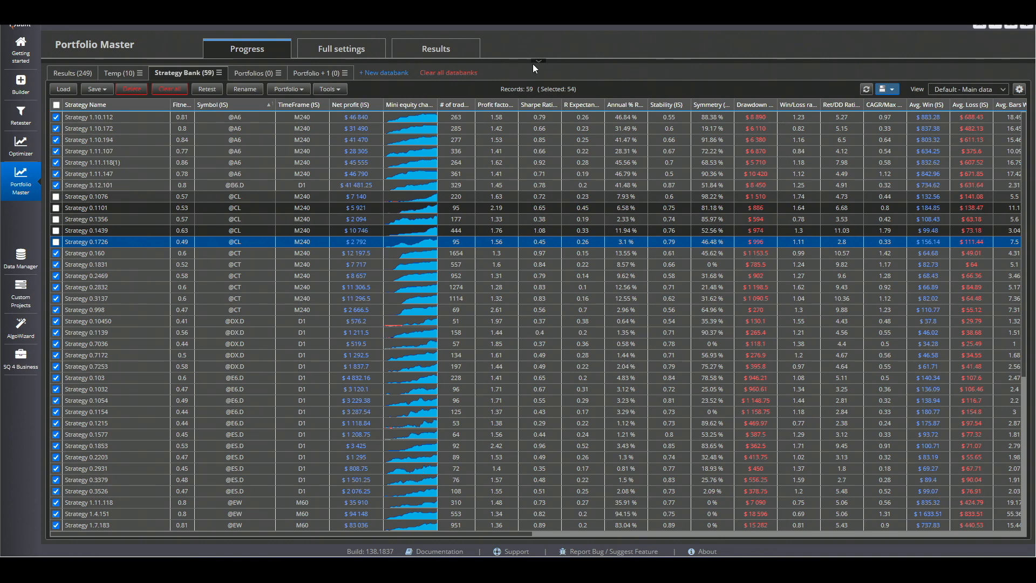
left_click(343, 51)
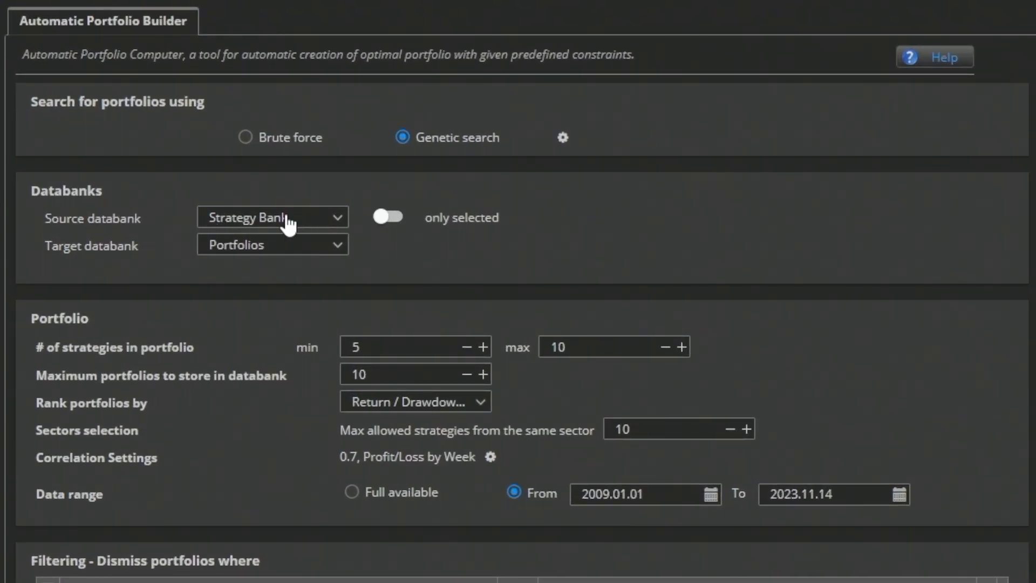
left_click(928, 500)
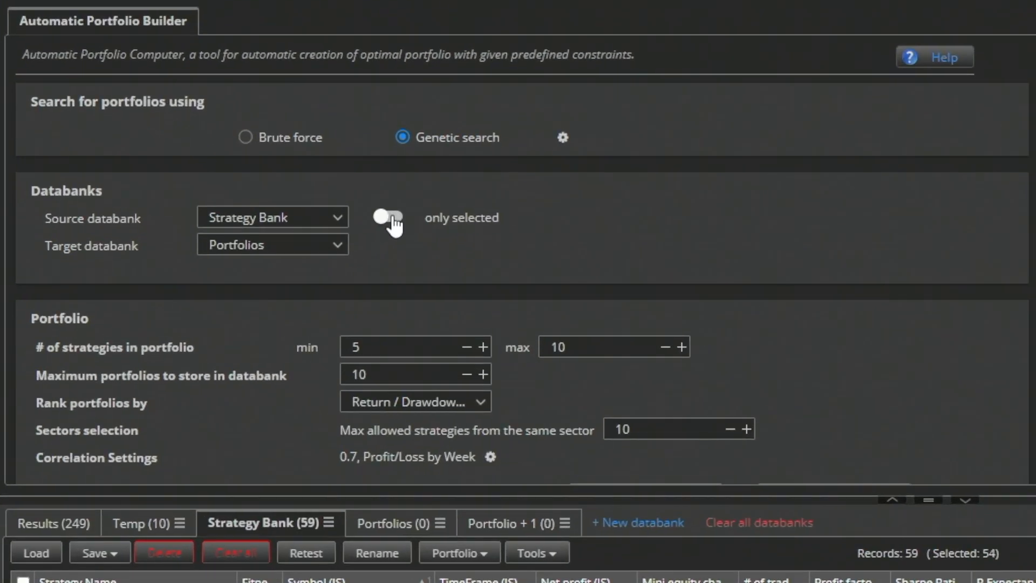
left_click(252, 191)
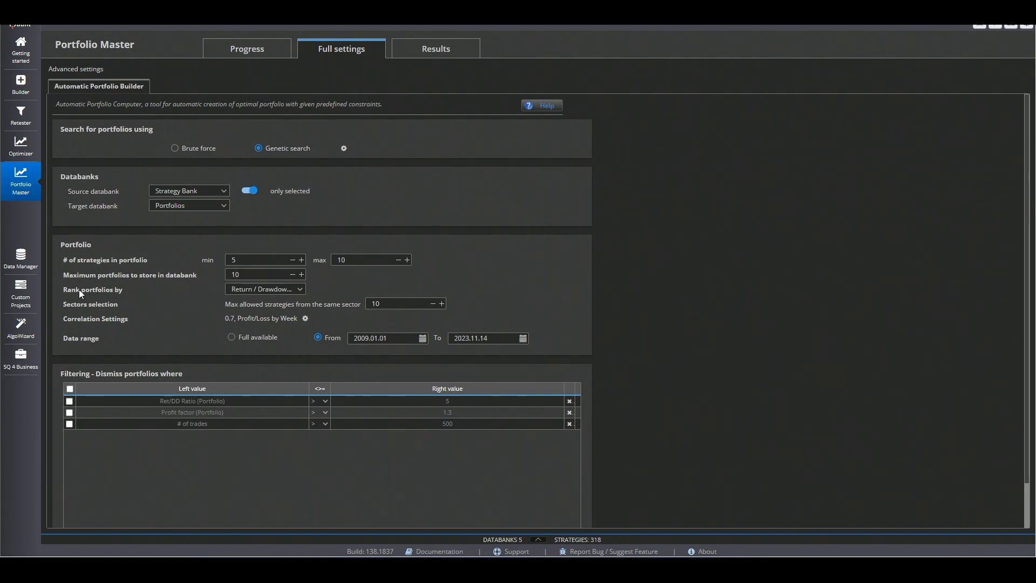
- Set the maximum allowed correlation of any two strategies in the portfolio to 0.3
left_click(21, 258)
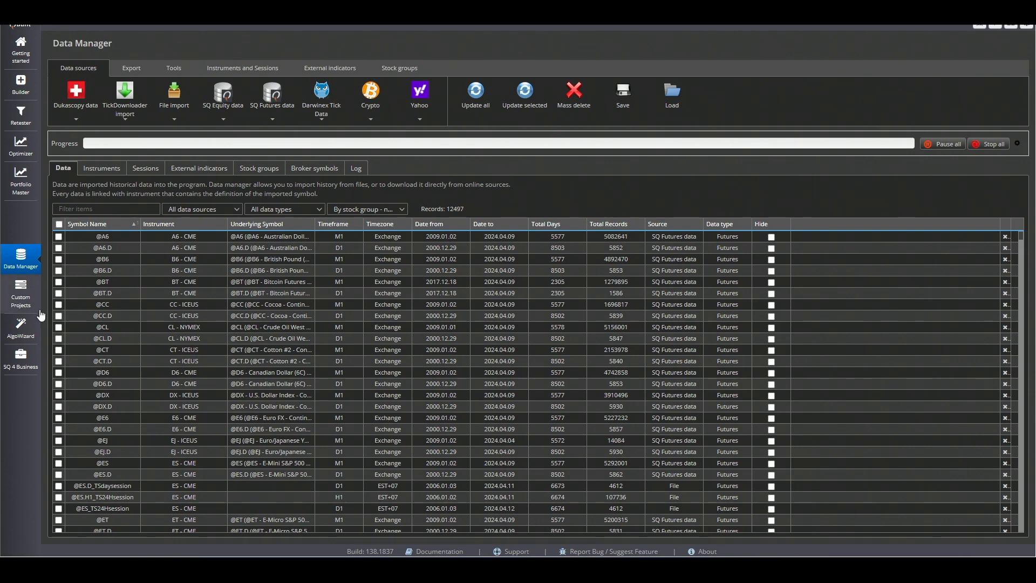
left_click(21, 180)
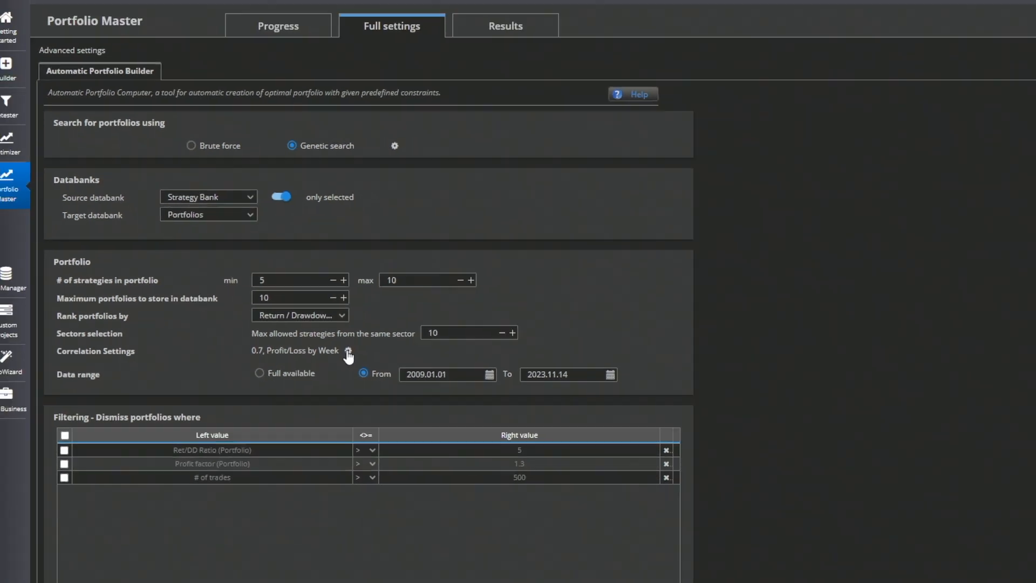
left_click(489, 456)
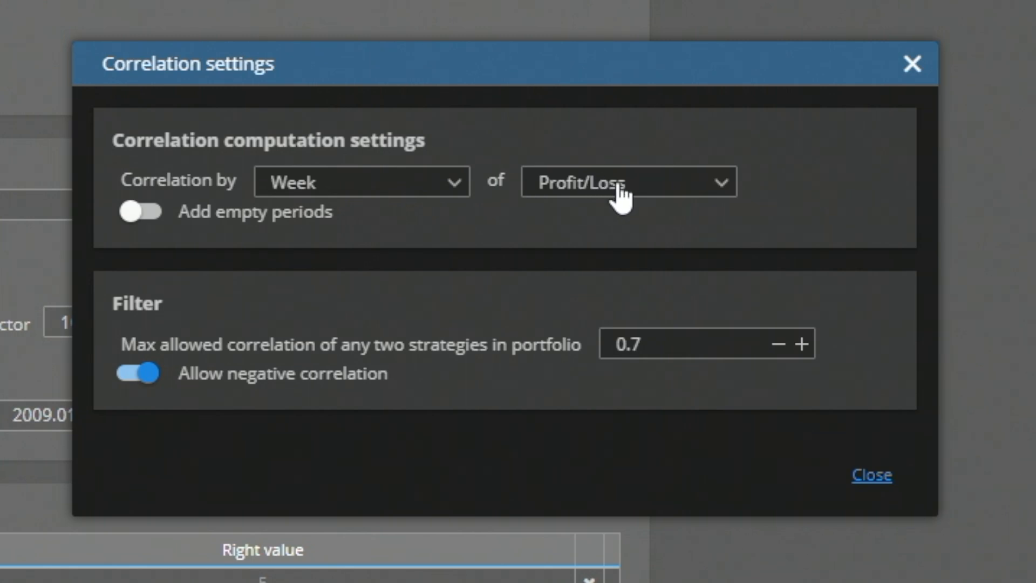
left_click_drag(675, 344, 494, 344)
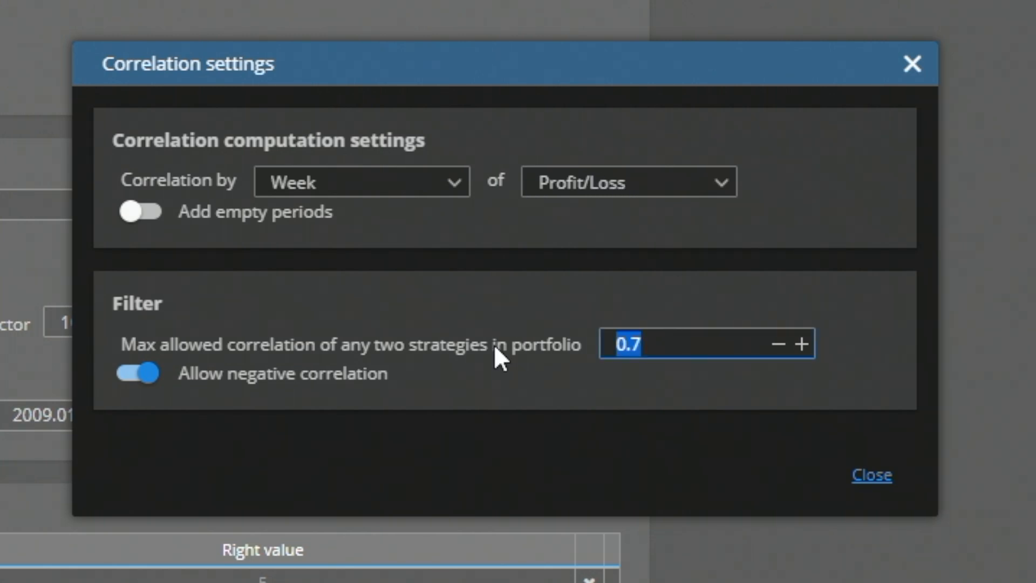
type("0.3")
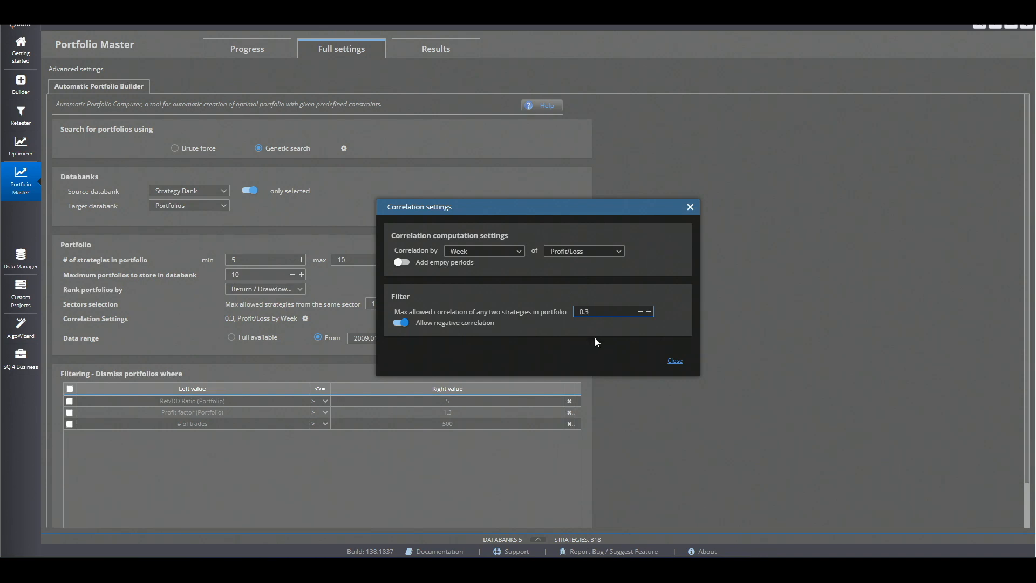
left_click(674, 361)
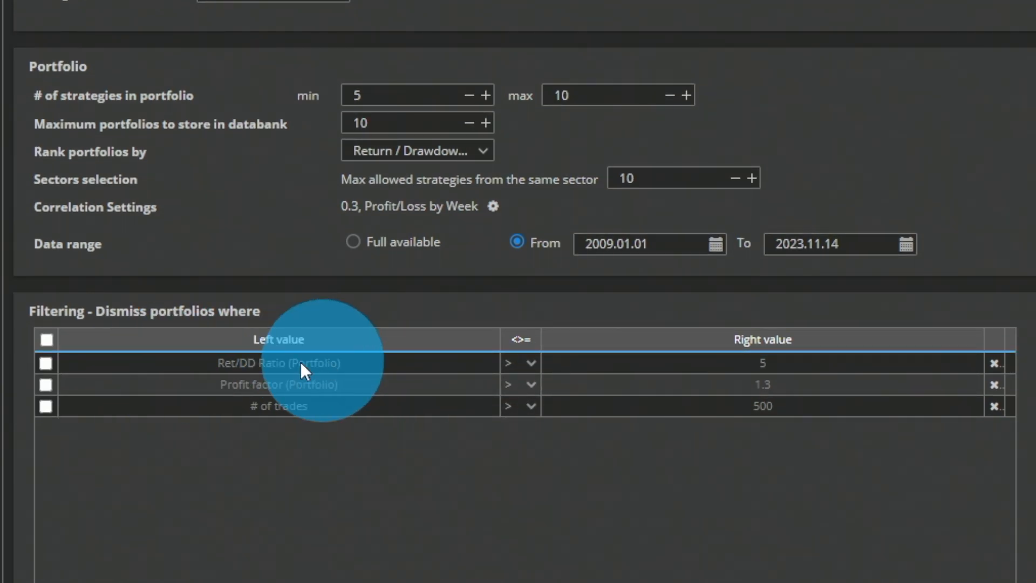
- Enable the filter conditions Ret/DD Ratio (Portfolio) > 5, Profit factor (Portfolio) > 1.3 and # of trades > 500
left_click(44, 363)
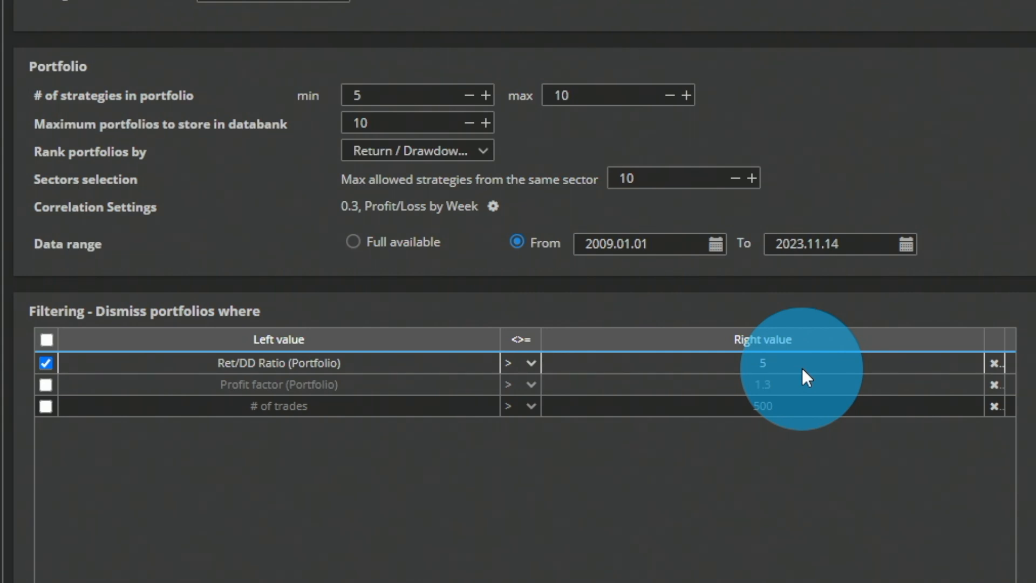
left_click(46, 385)
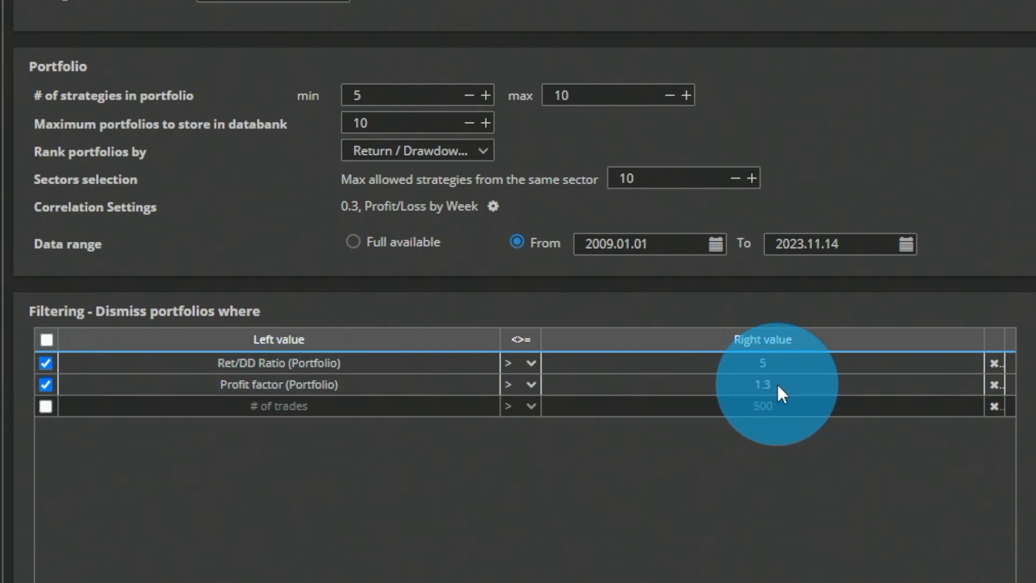
left_click(46, 405)
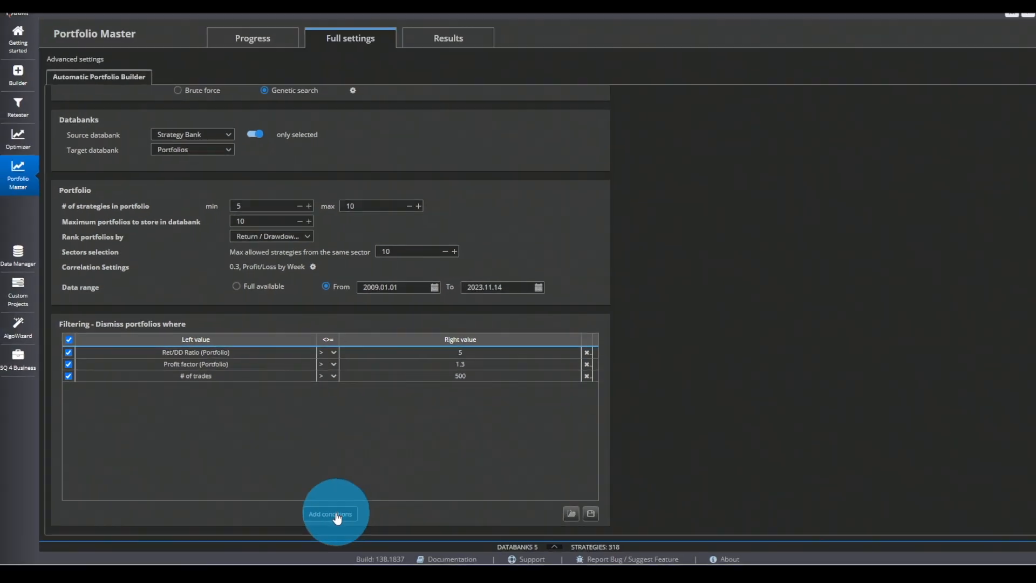
left_click(337, 517)
left_click(492, 233)
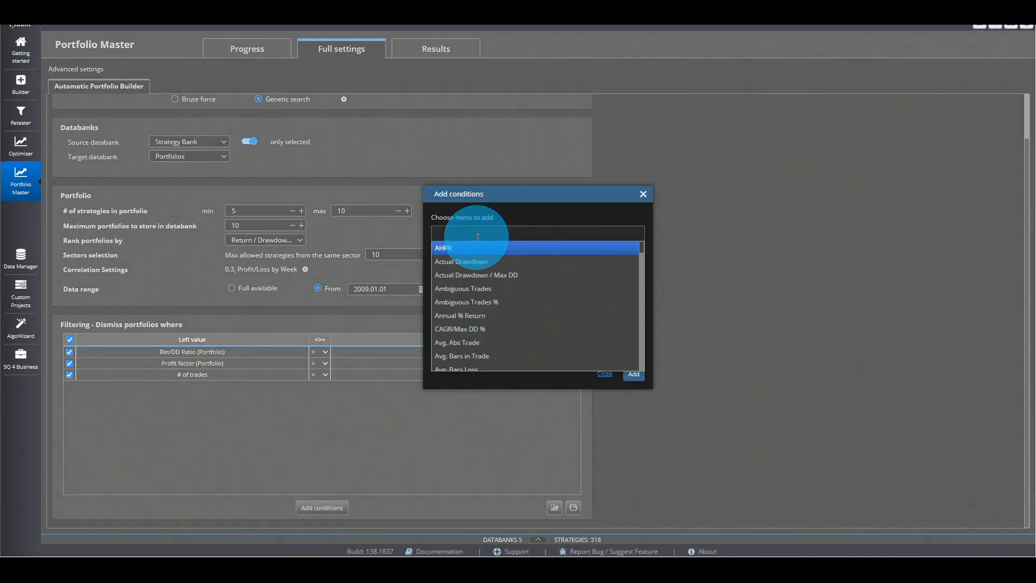
left_click_drag(641, 246, 641, 322)
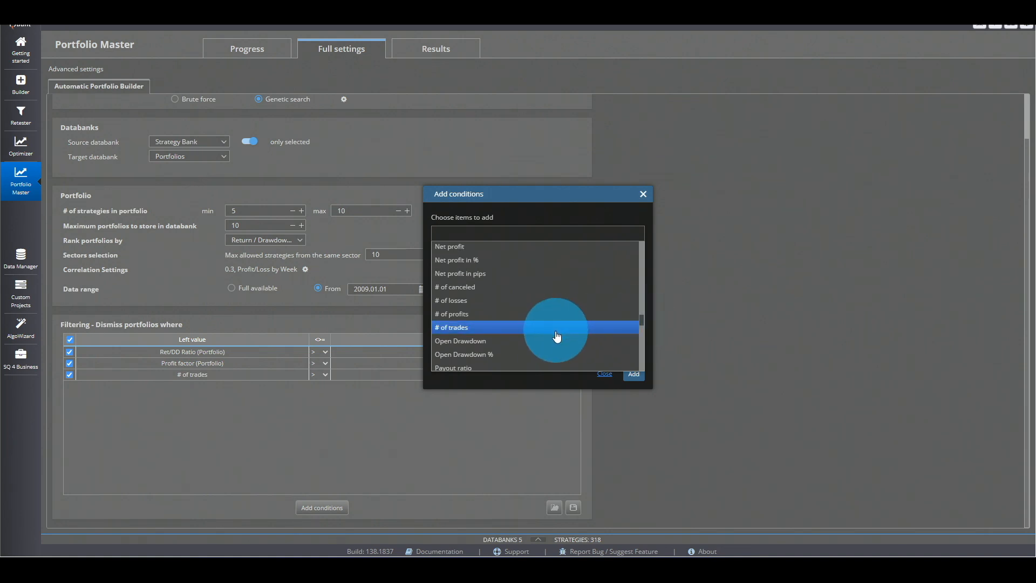
left_click(509, 343)
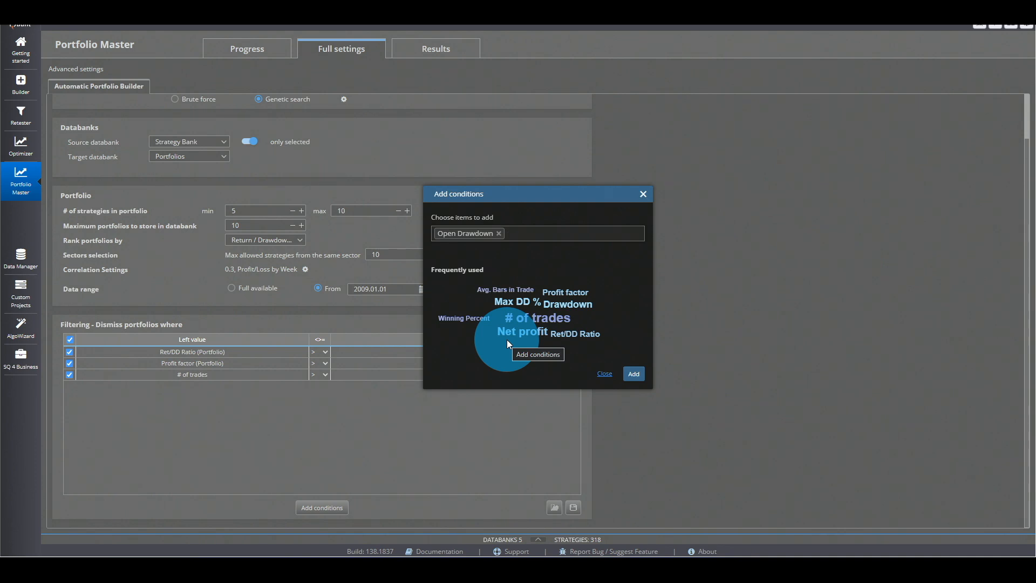
left_click(603, 375)
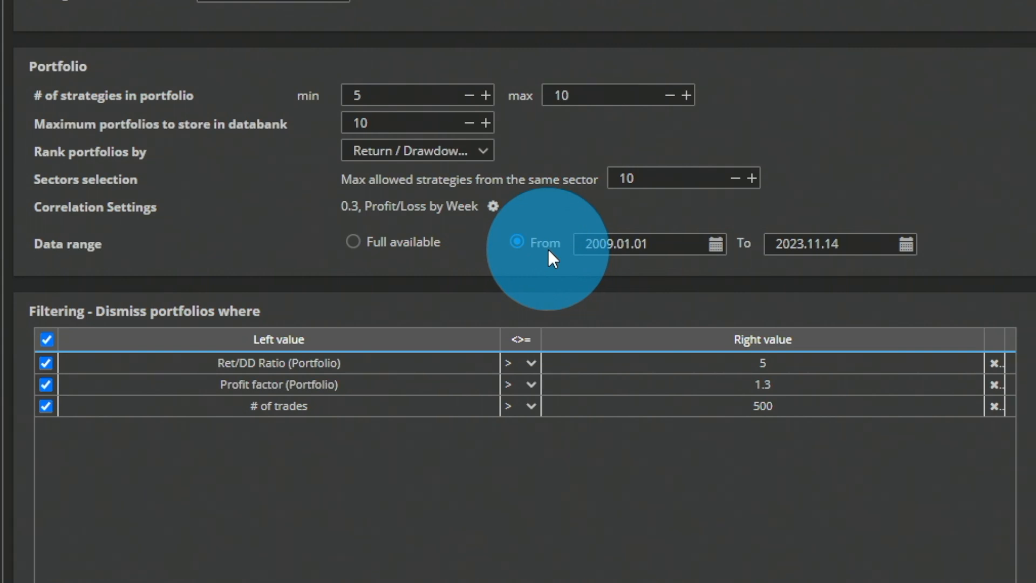
- Calculate the number of possible portfolios in the progress view's settings summary
scroll(549, 251, "up", 2)
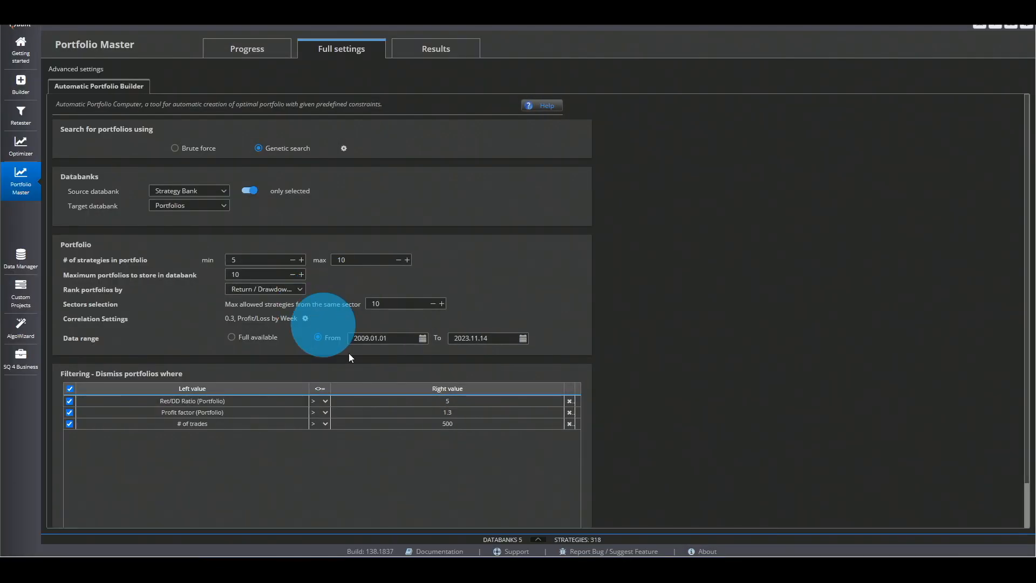
left_click(538, 538)
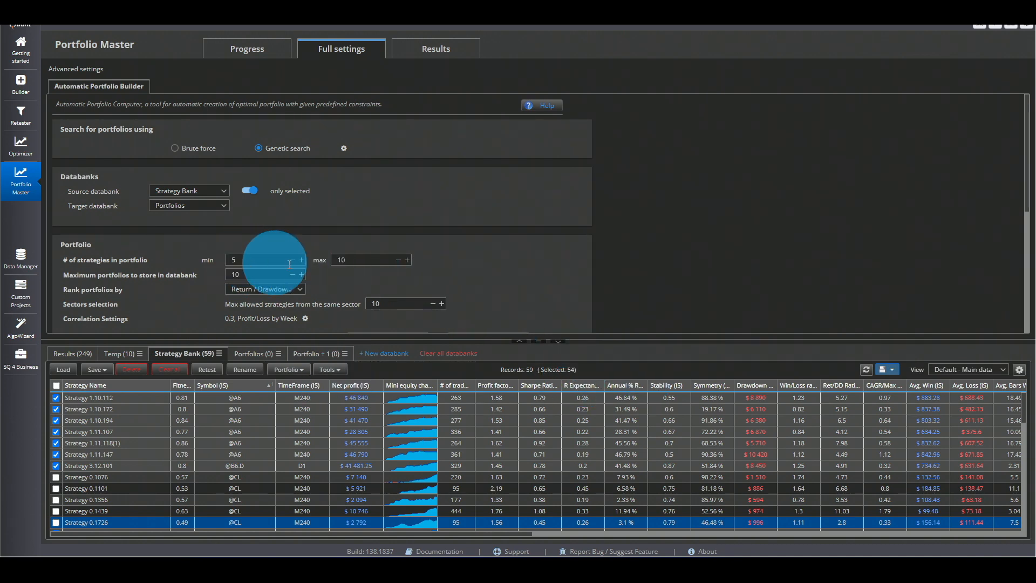
left_click(353, 266)
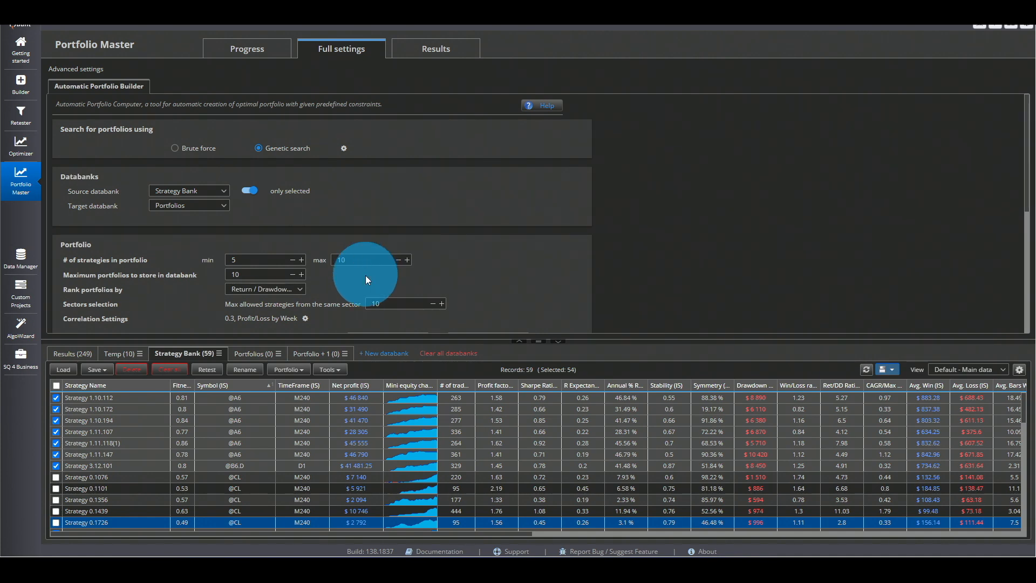
left_click(247, 54)
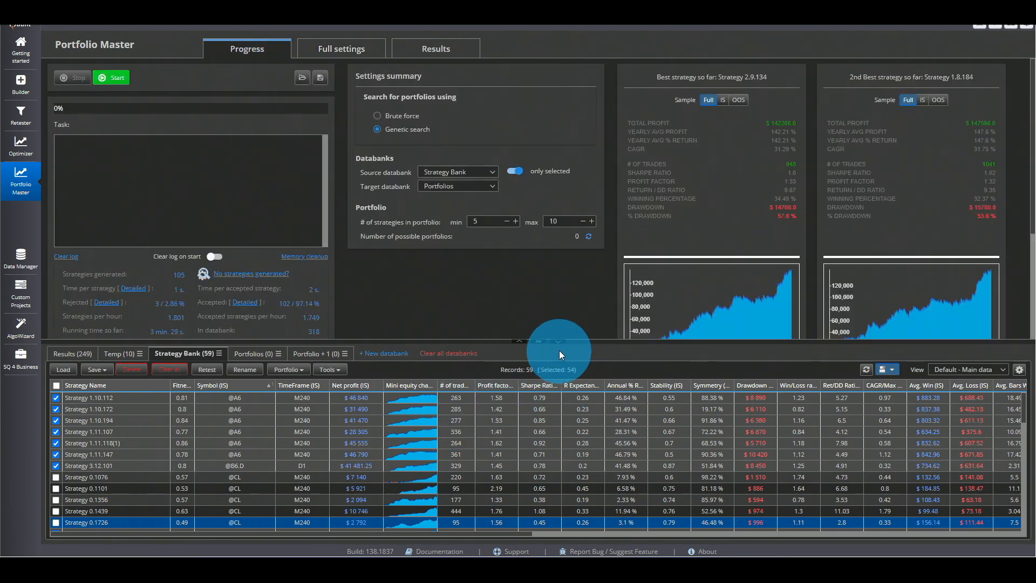
left_click(560, 344)
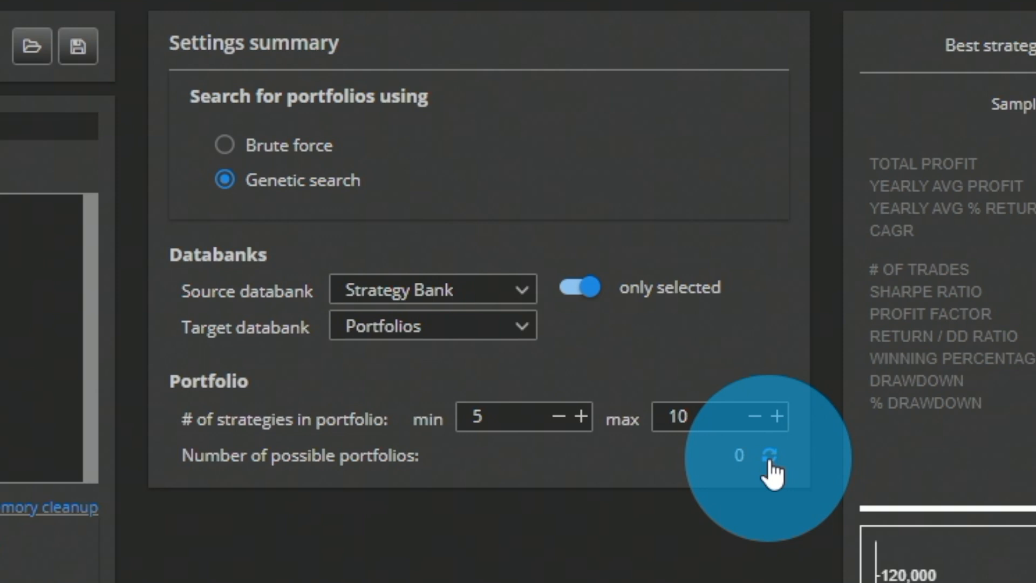
left_click(769, 459)
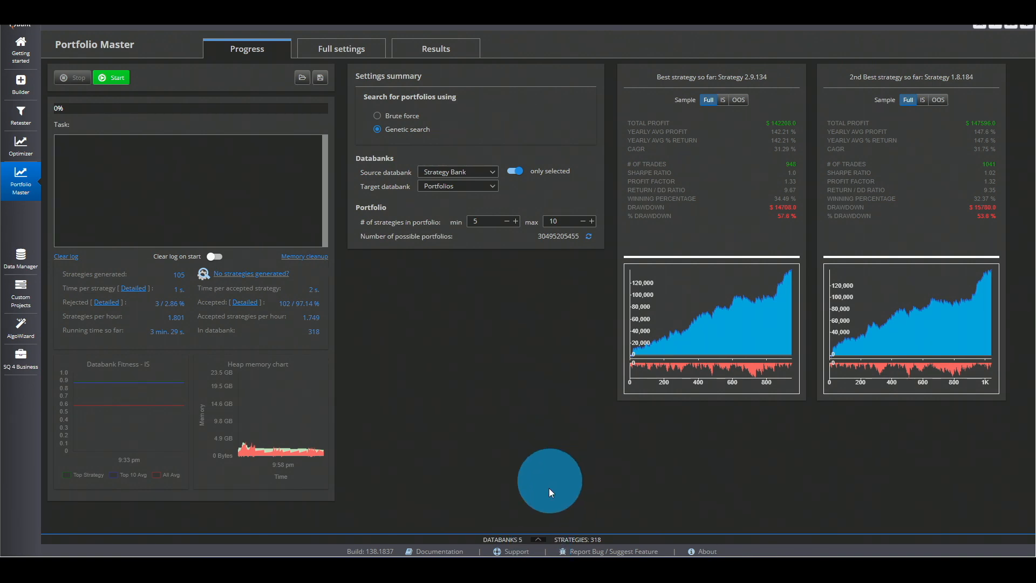
- Switch to ChatGPT in the browser and review its calculation of how many 5- to 10-strategy portfolios are possible
left_click(537, 540)
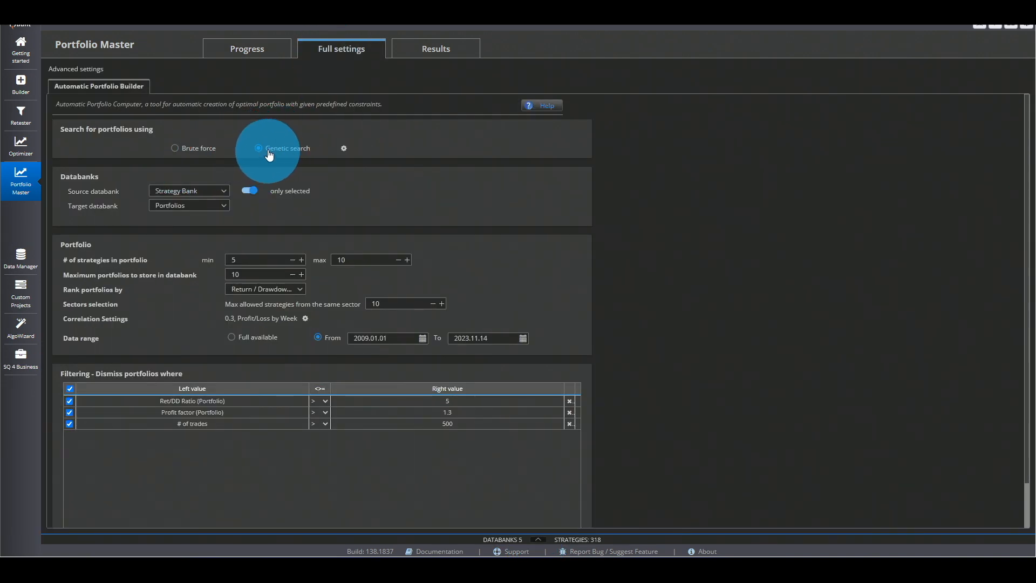
left_click(253, 49)
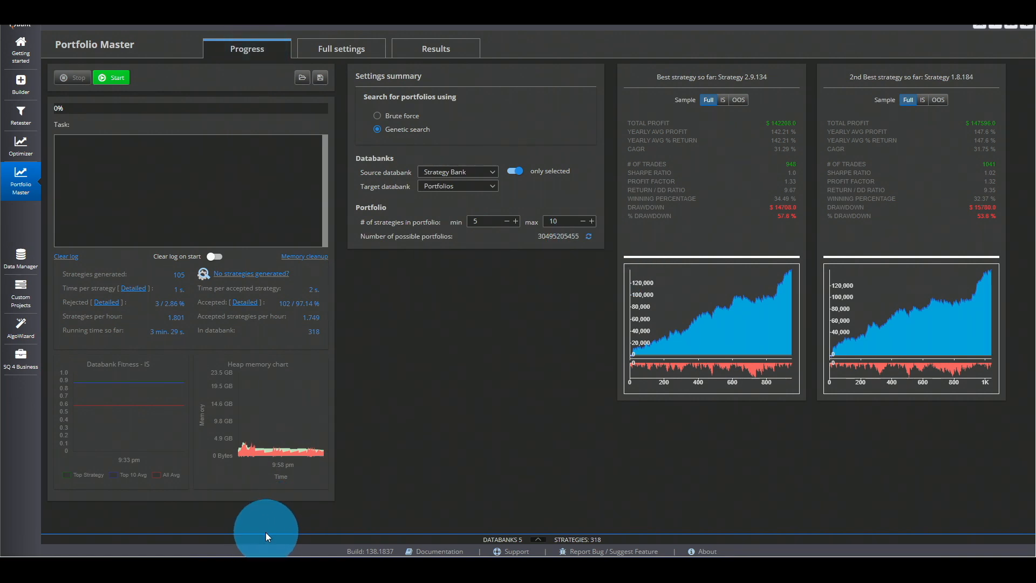
left_click(228, 568)
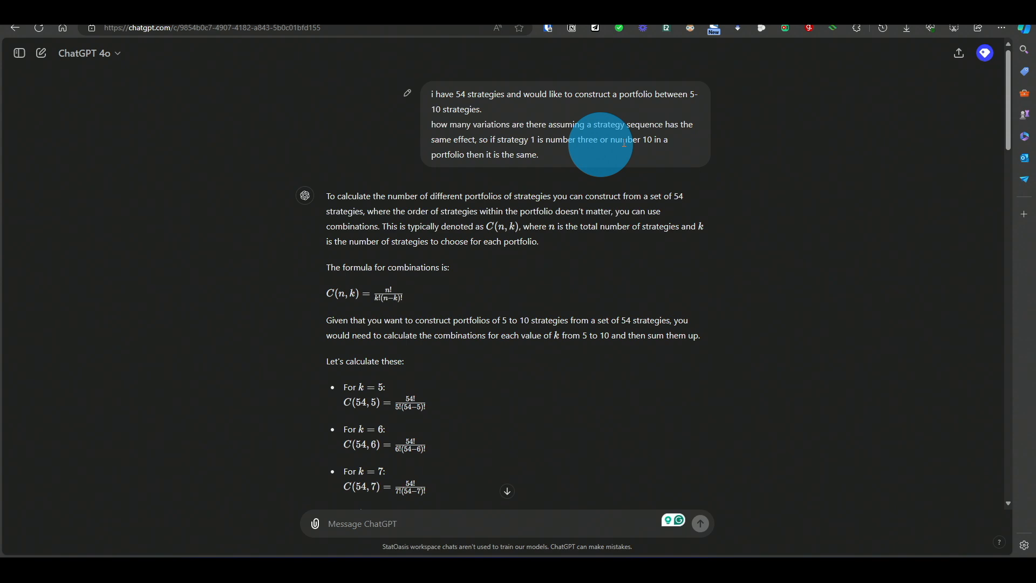
scroll(517, 260, "down", 7)
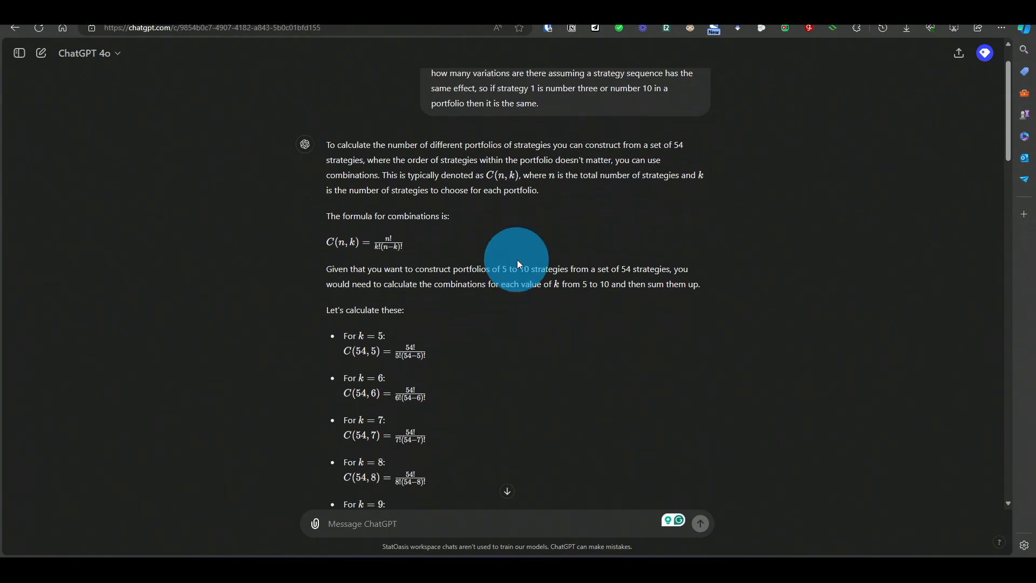
scroll(517, 260, "down", 5)
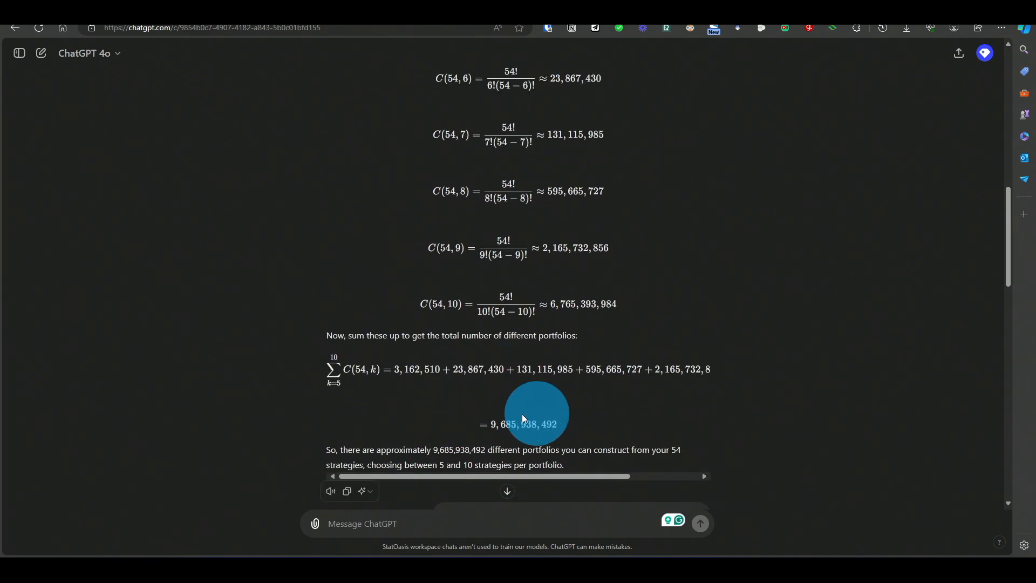
left_click_drag(489, 430, 507, 428)
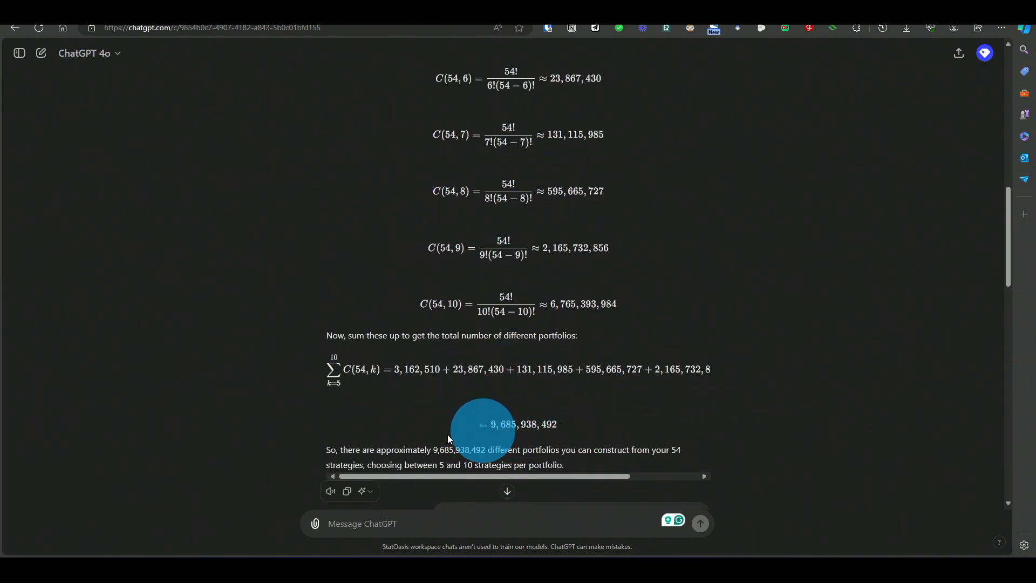
- Return to StrategyQuant X, show the target Portfolios databank and start the genetic portfolio search
left_click(211, 572)
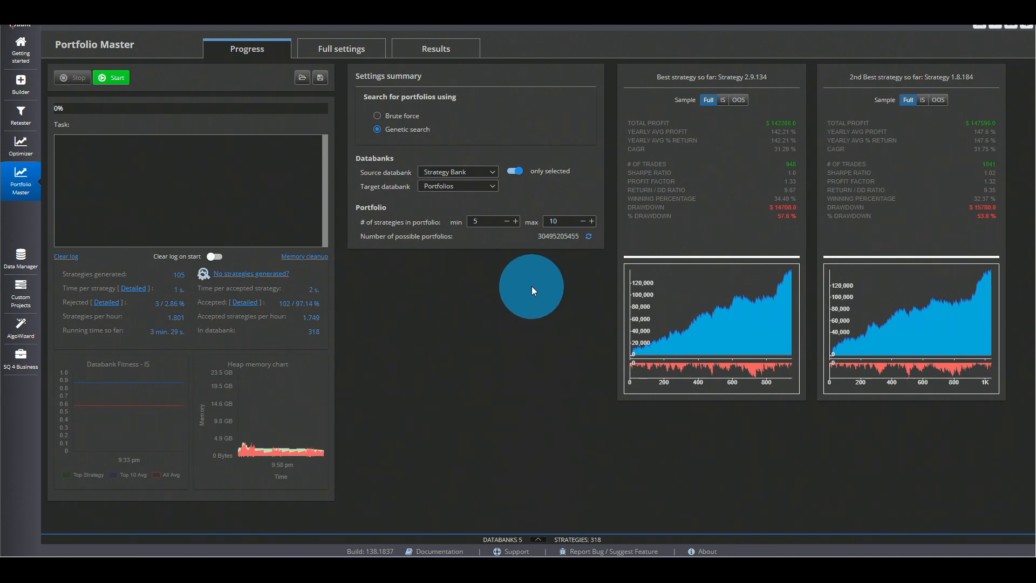
left_click(538, 539)
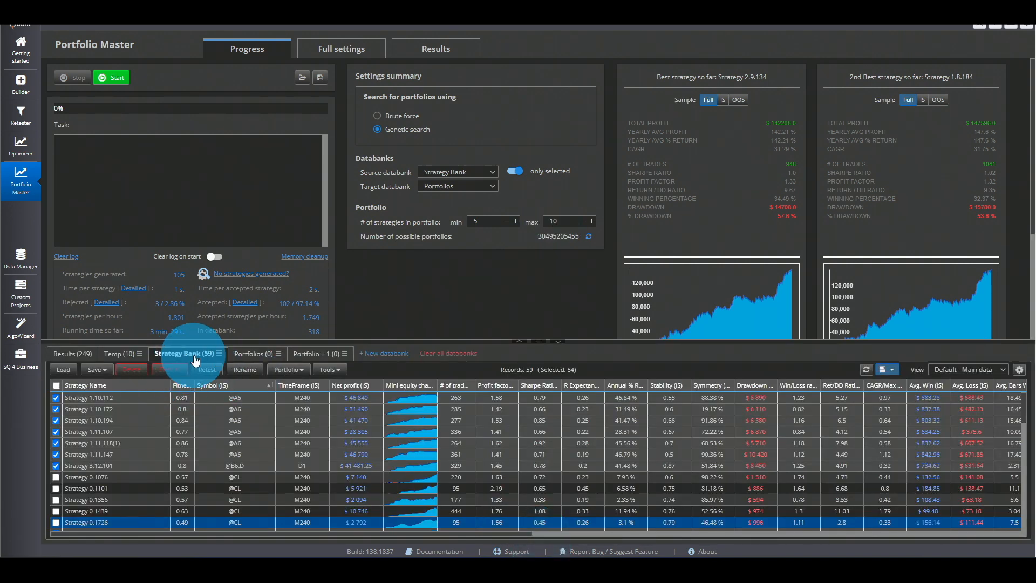
left_click(241, 357)
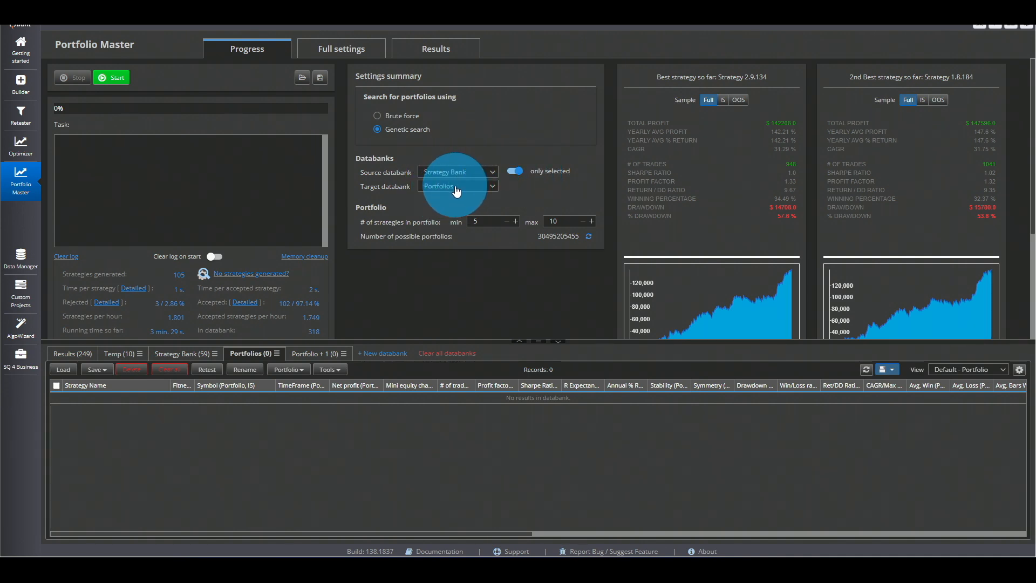
left_click(114, 79)
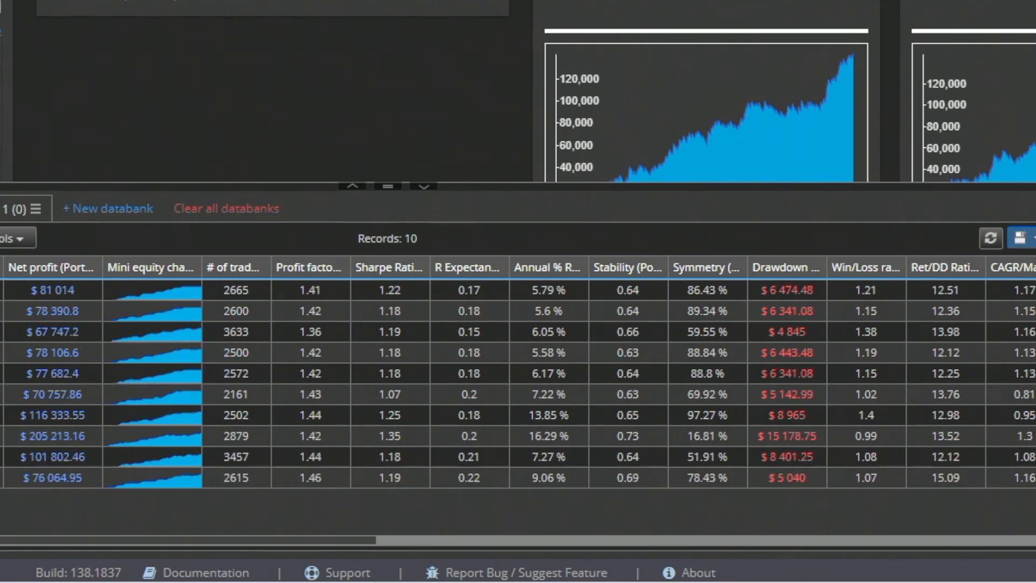
- Sort the Portfolios databank by Ret/DD Ratio (Portfolio) in descending order and stop the genetic search
left_click(927, 268)
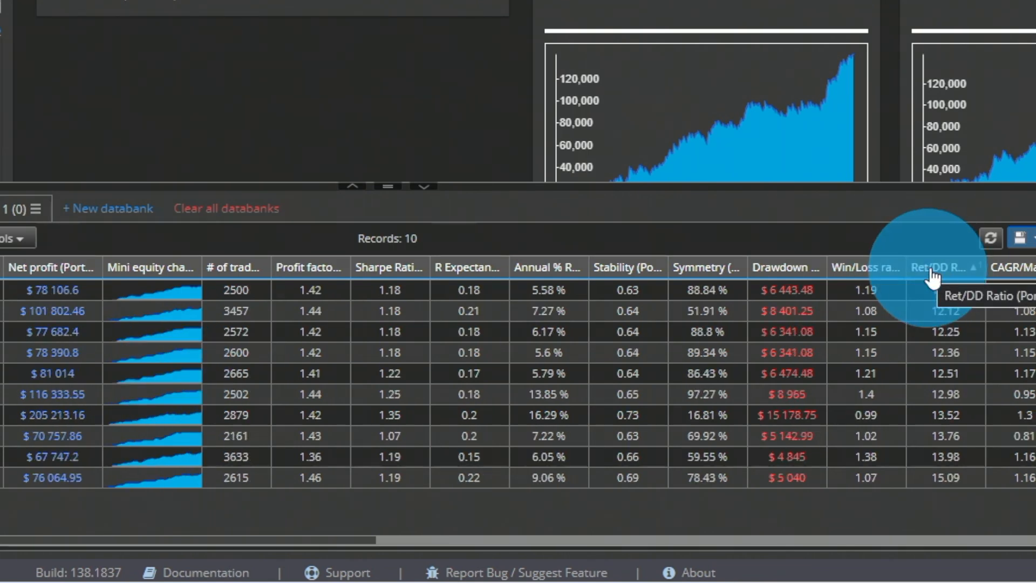
left_click(949, 269)
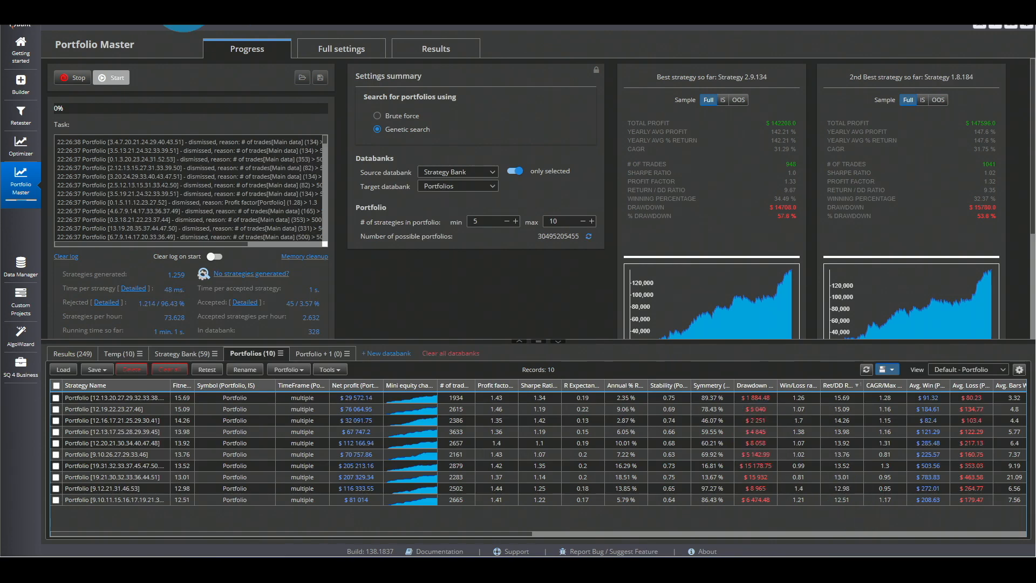
left_click(73, 78)
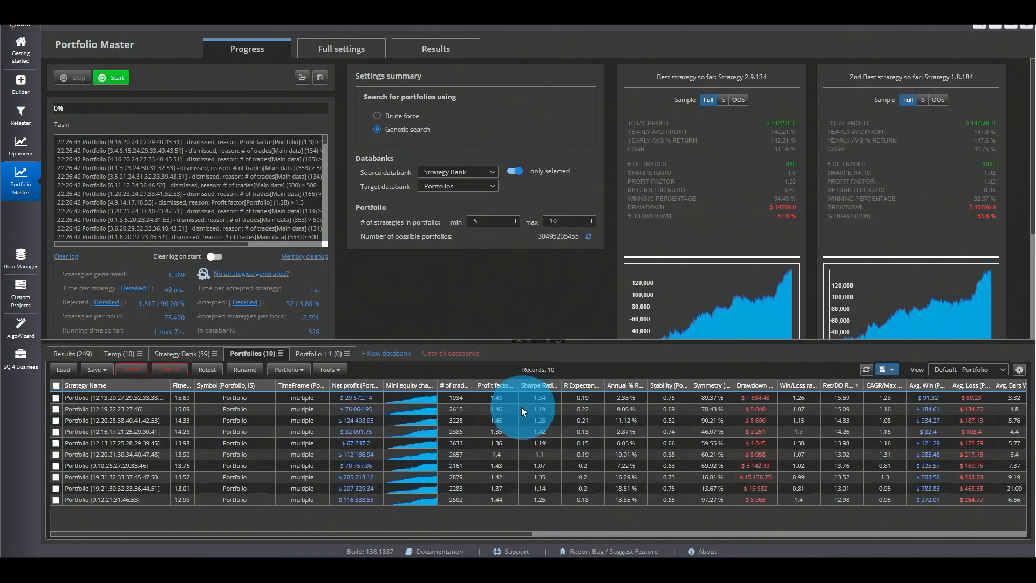
- Hide the databanks and examine the detailed statistics on why portfolios were rejected
left_click(559, 342)
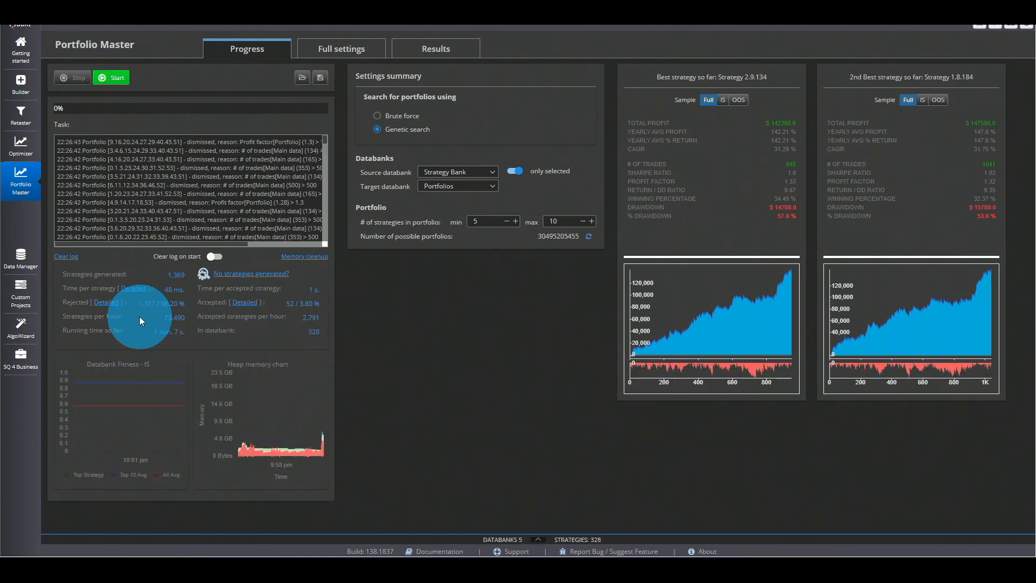
left_click(104, 308)
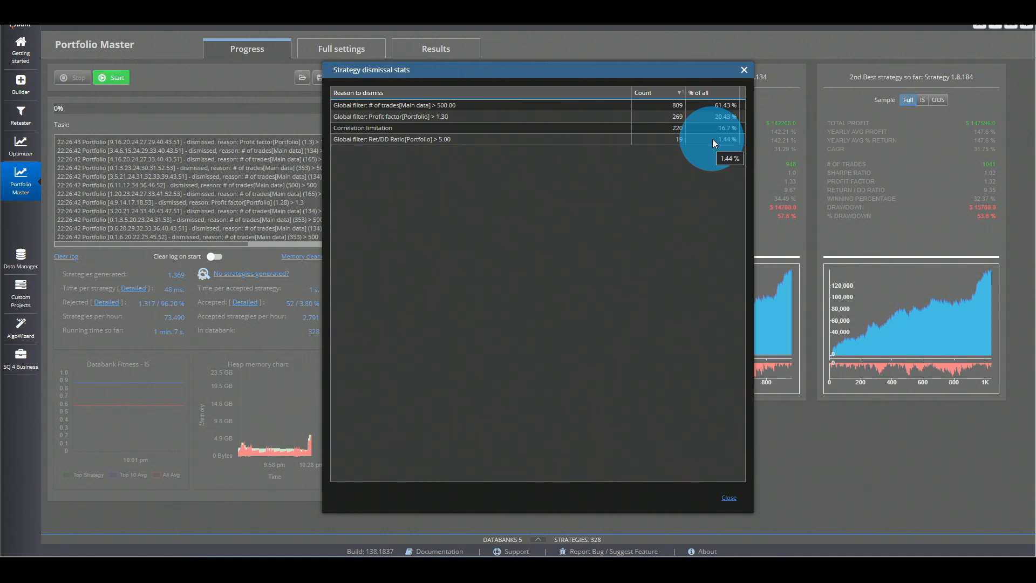
left_click(728, 498)
- Browse the conditions that can be added to the portfolio filtering in the full settings
left_click(330, 55)
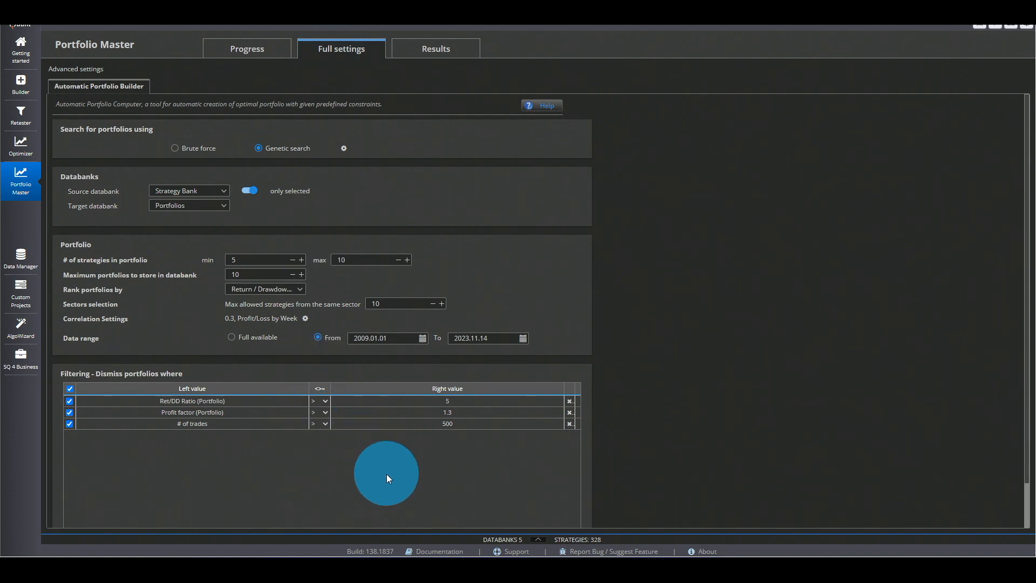
scroll(404, 447, "down", 3)
left_click(335, 504)
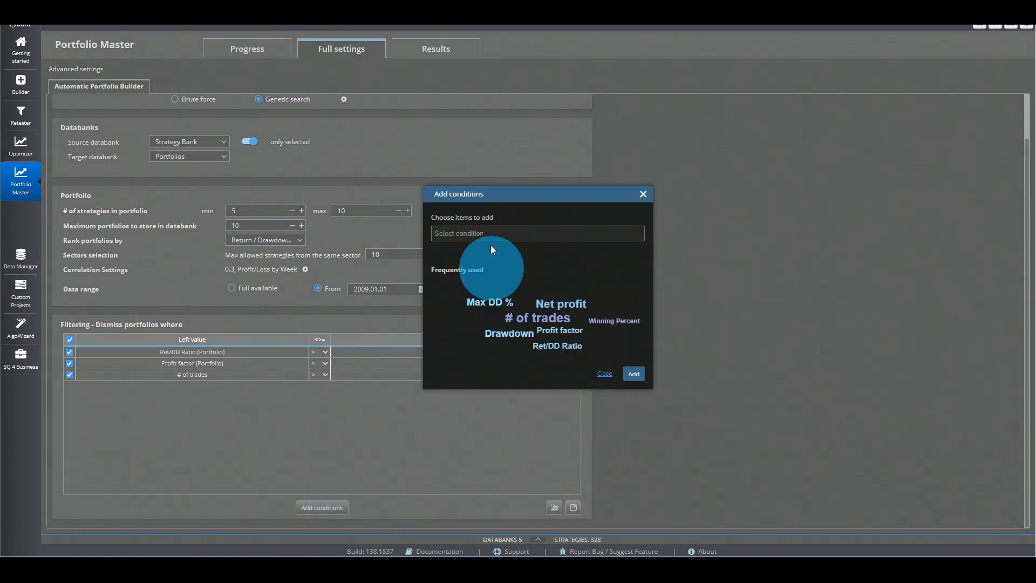
left_click(497, 230)
left_click_drag(641, 248, 643, 293)
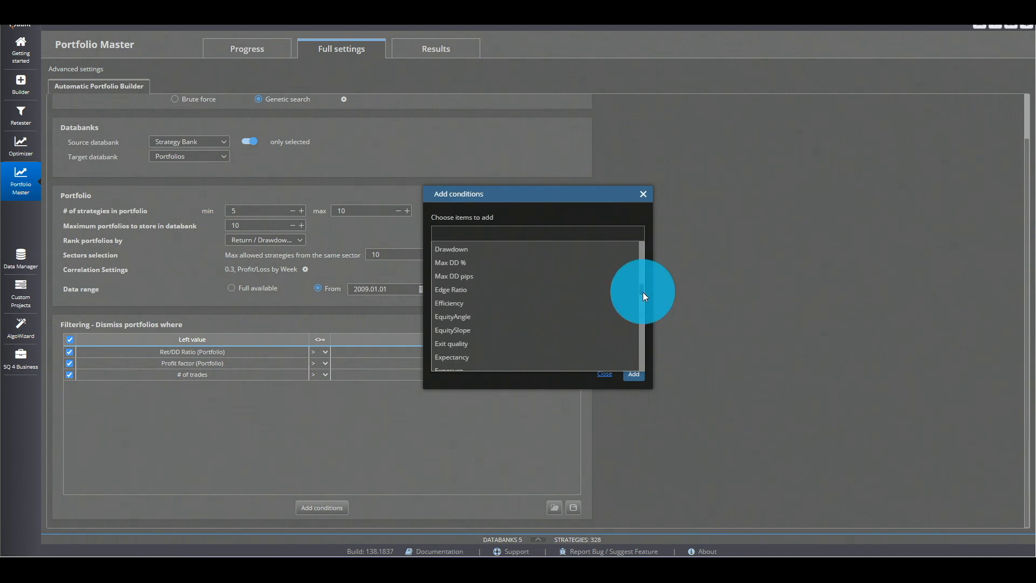
left_click(555, 291)
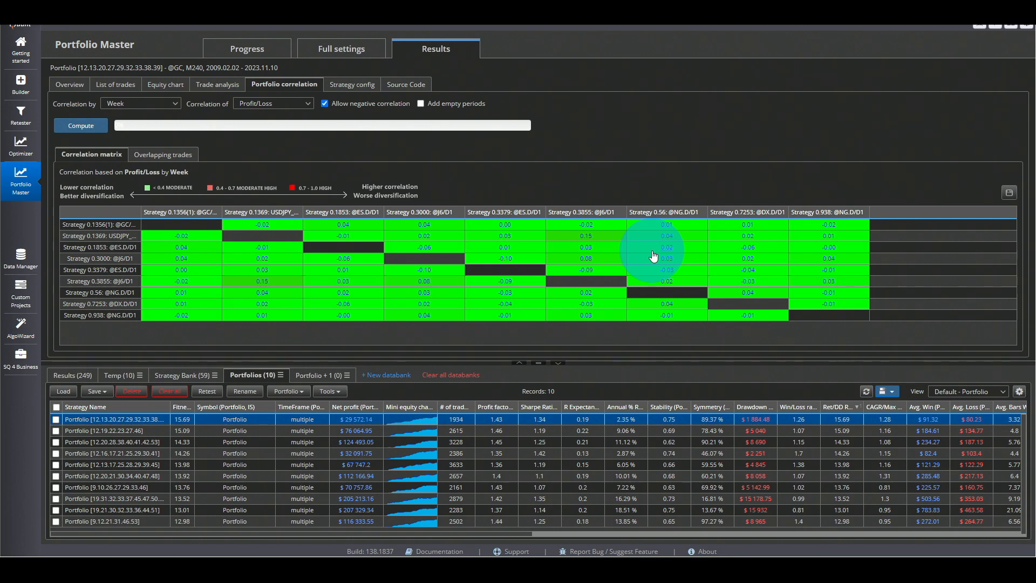
- Review the selected portfolio's equity chart at full height, including its individual strategy curves, and its trade analysis
left_click(167, 85)
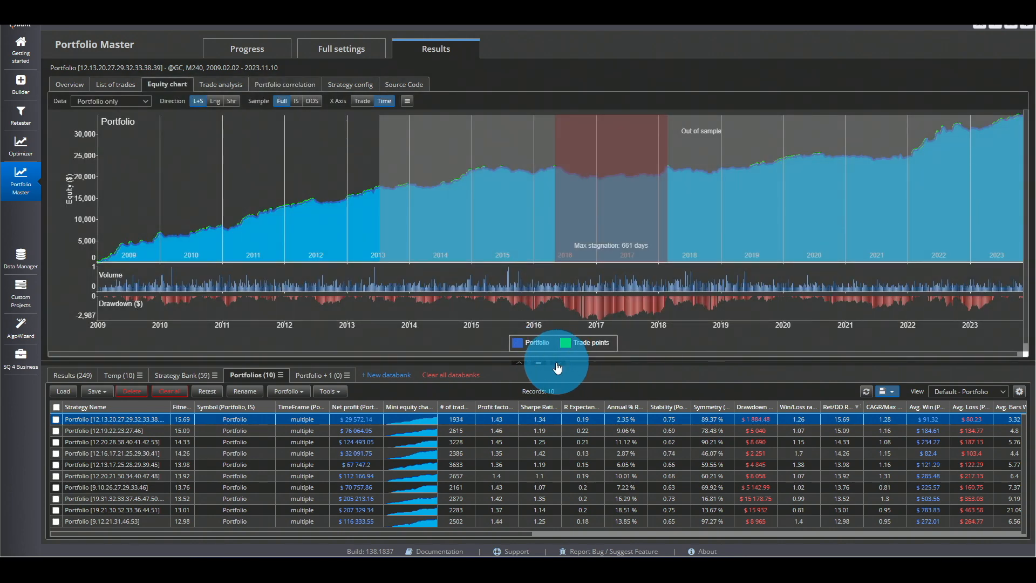
left_click(558, 365)
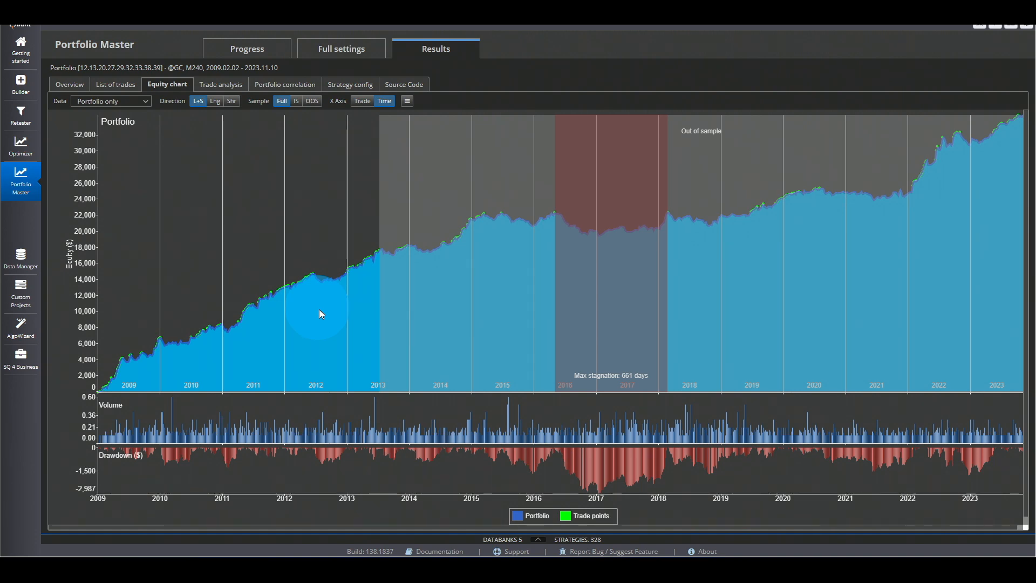
left_click(135, 101)
left_click(135, 130)
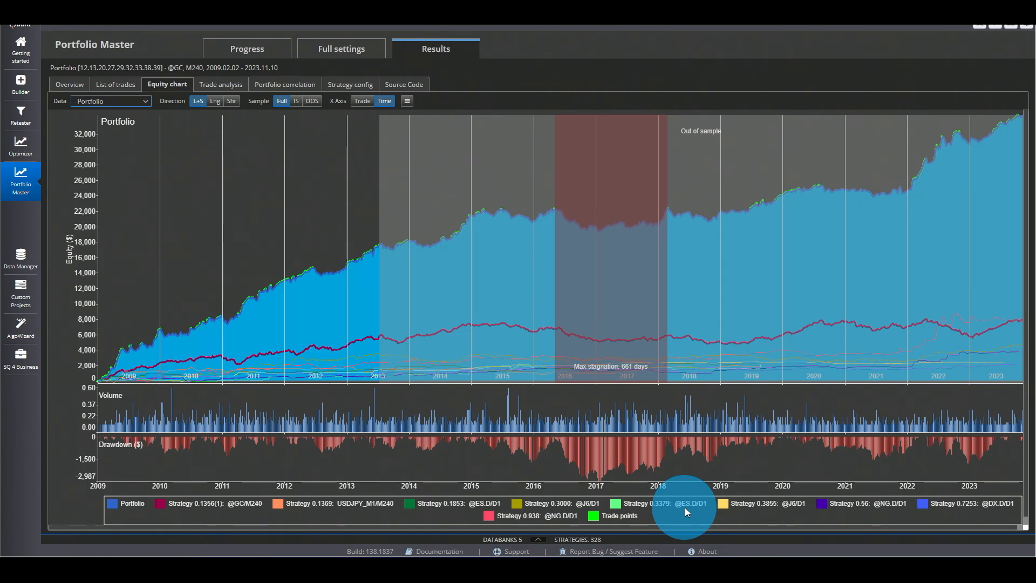
left_click(219, 84)
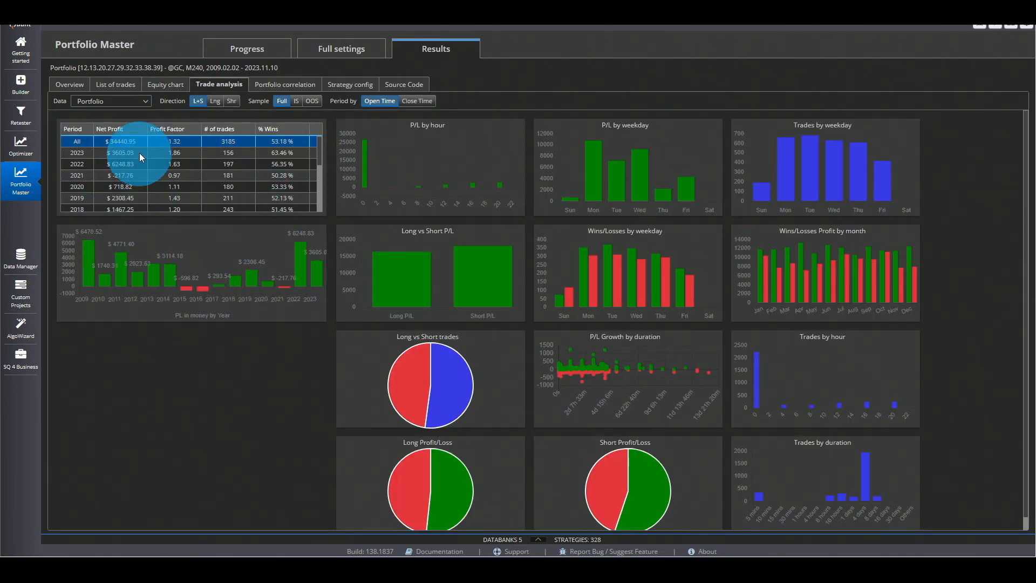
left_click(116, 84)
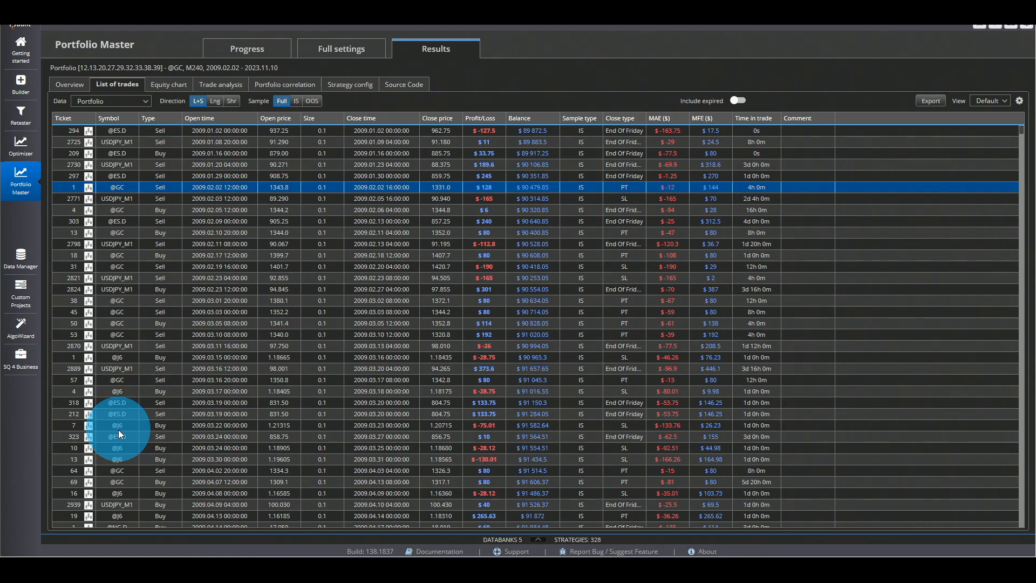
left_click(214, 103)
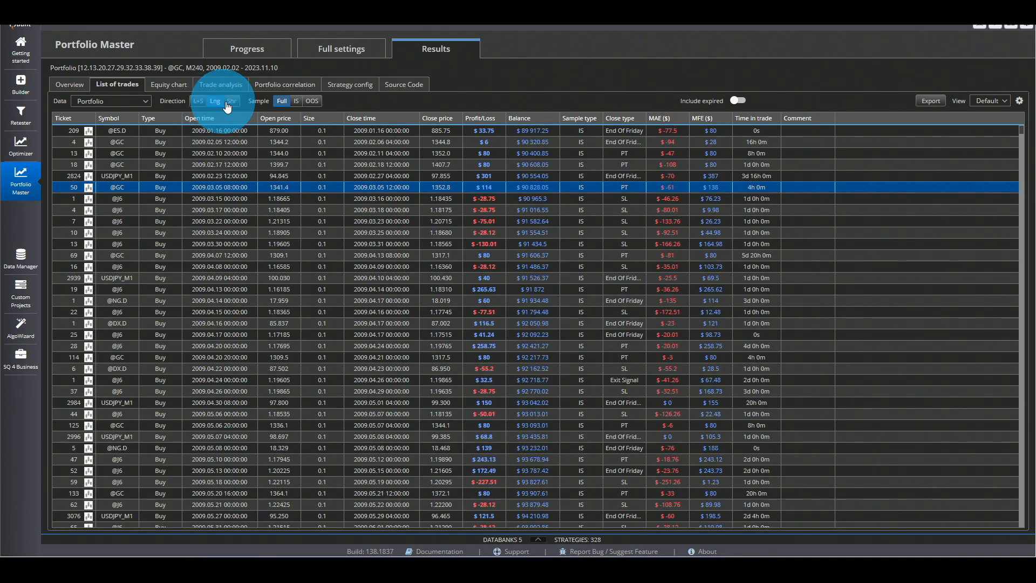
left_click(231, 101)
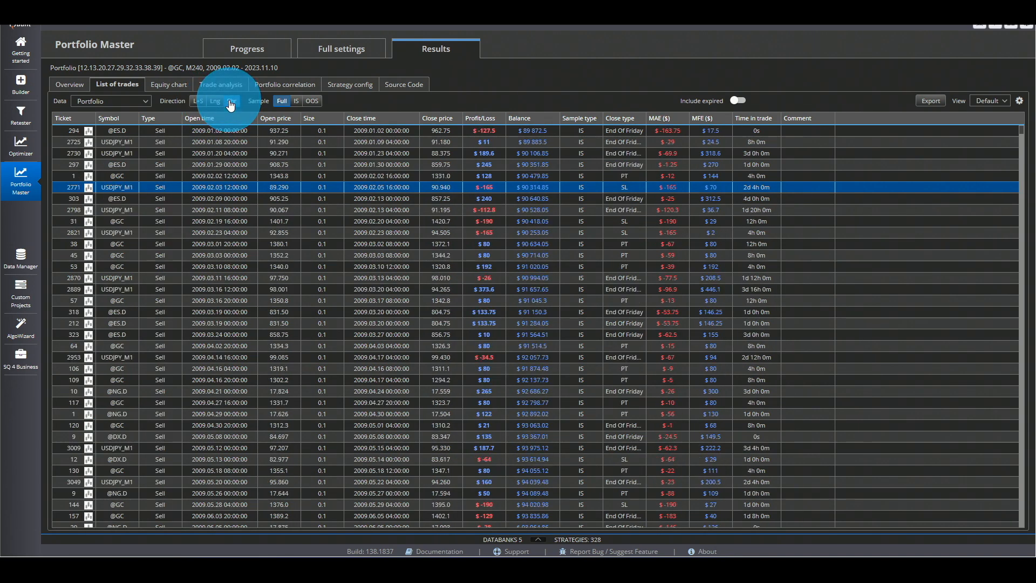
left_click(312, 101)
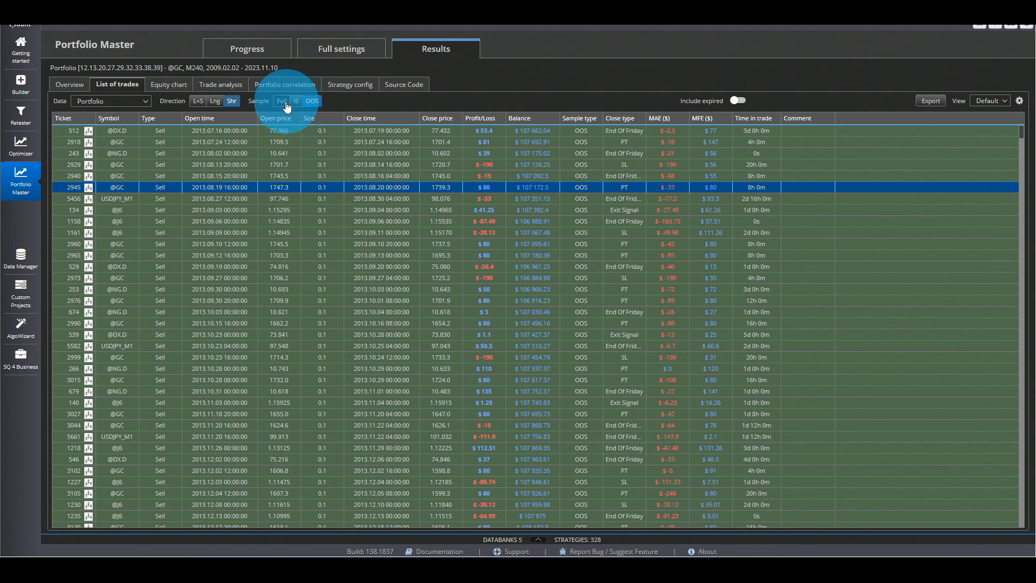
left_click(282, 101)
left_click(198, 101)
left_click(139, 102)
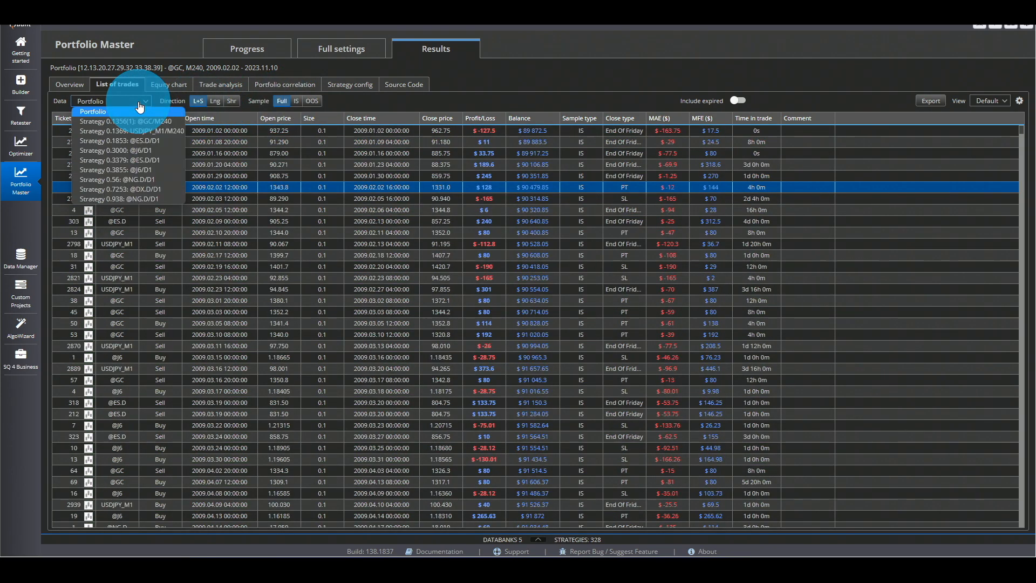
left_click(153, 159)
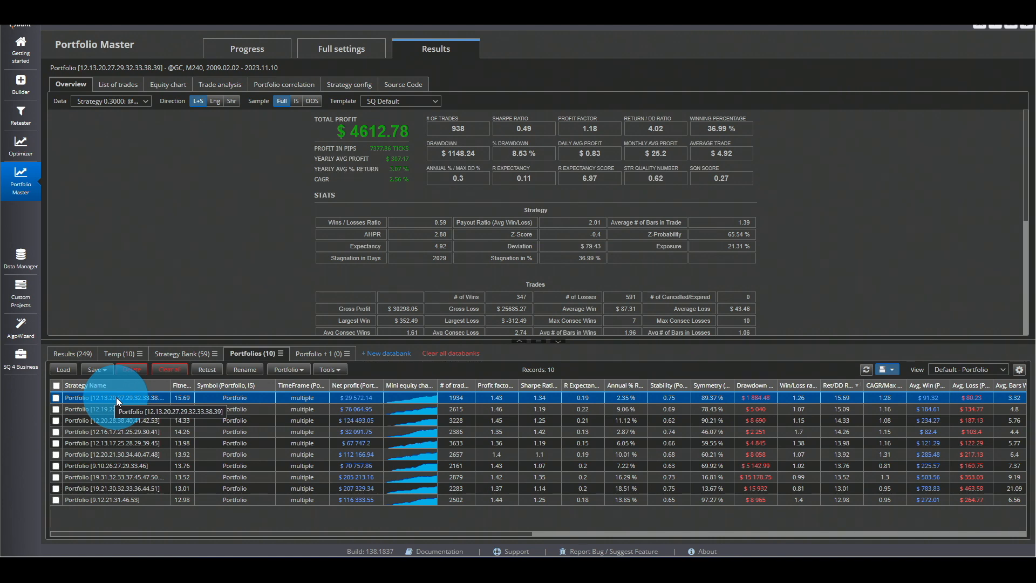
- Copy Portfolio [12.13.17.25.28.29.39.45] from the Portfolios databank into the Portfolio + 1 databank
left_click(170, 354)
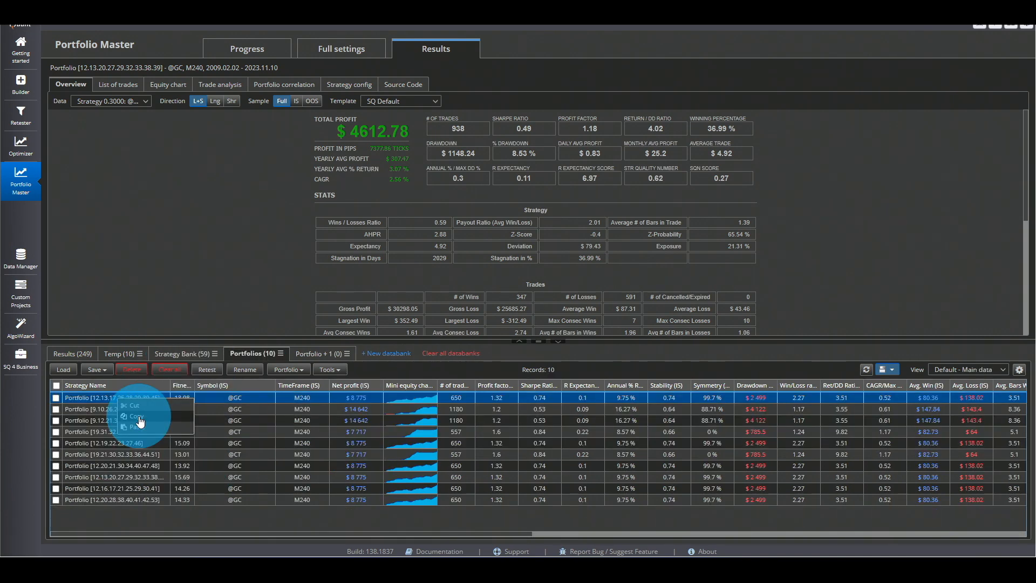
left_click(137, 415)
left_click(315, 353)
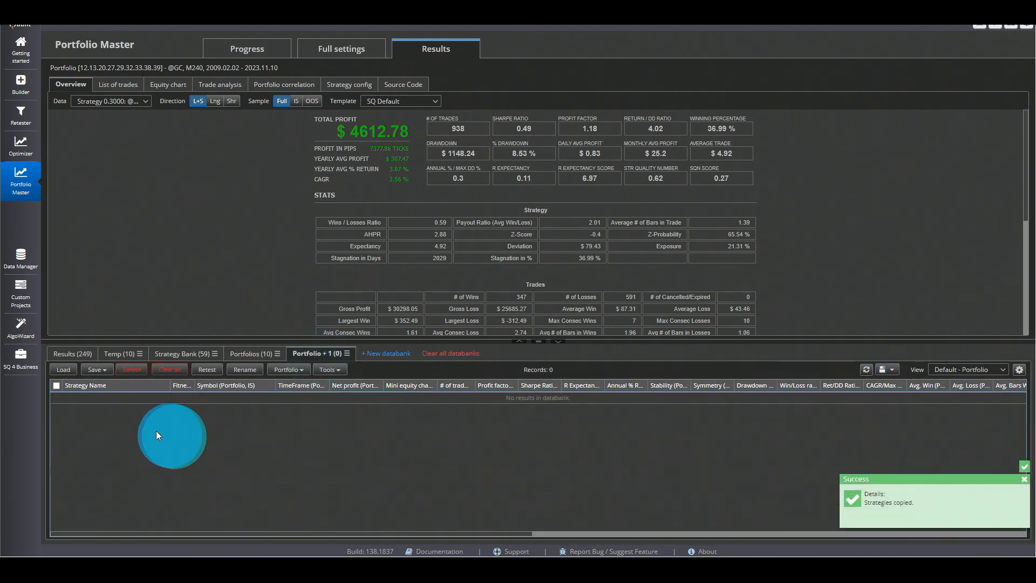
right_click(133, 423)
left_click(155, 449)
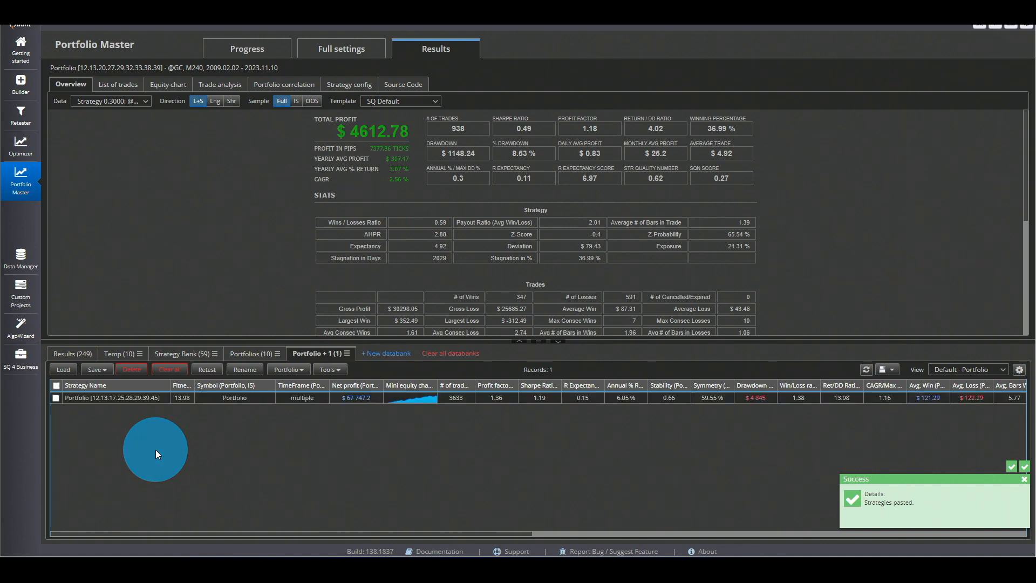
left_click(178, 354)
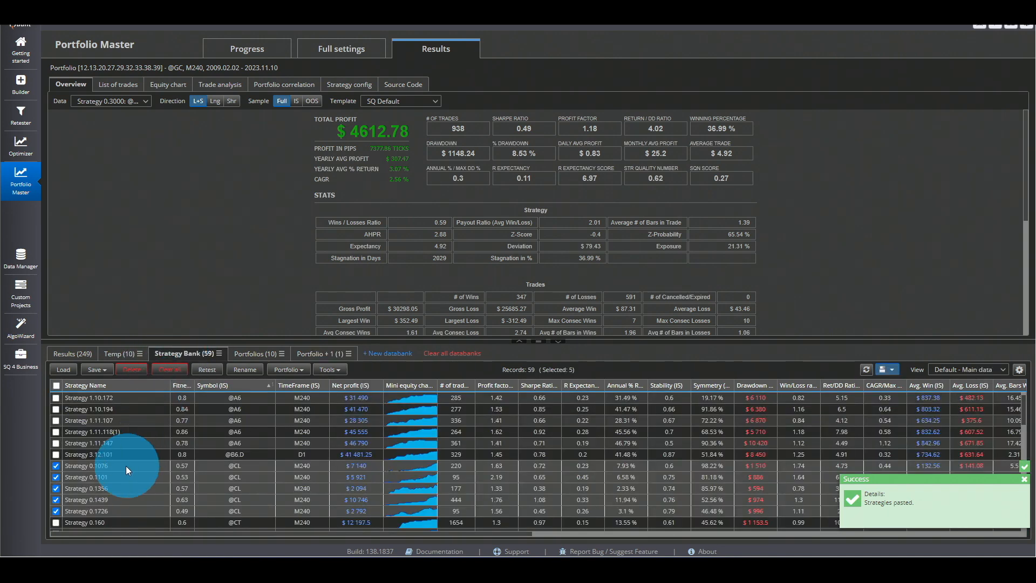
right_click(97, 468)
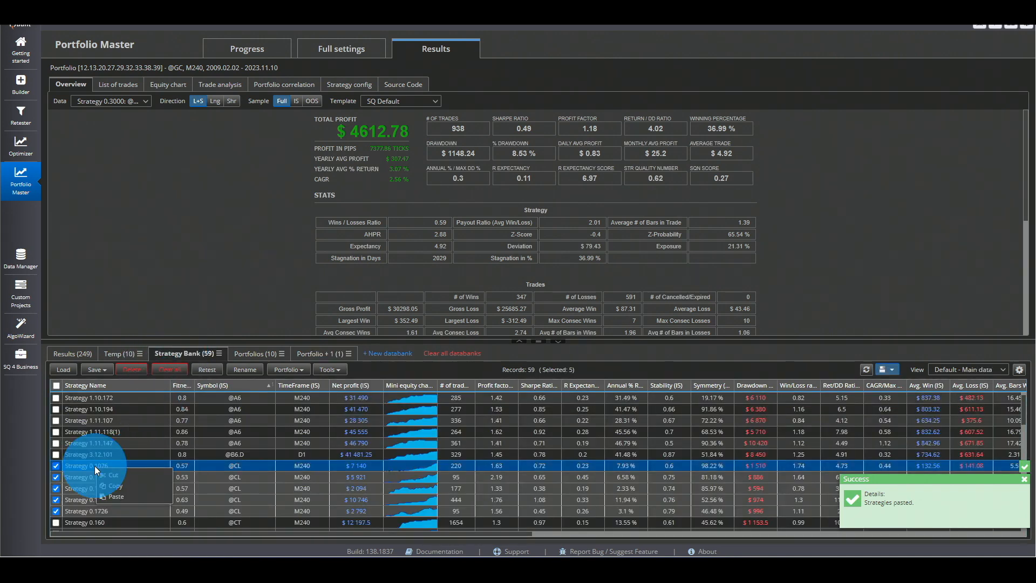
left_click(123, 491)
left_click(317, 353)
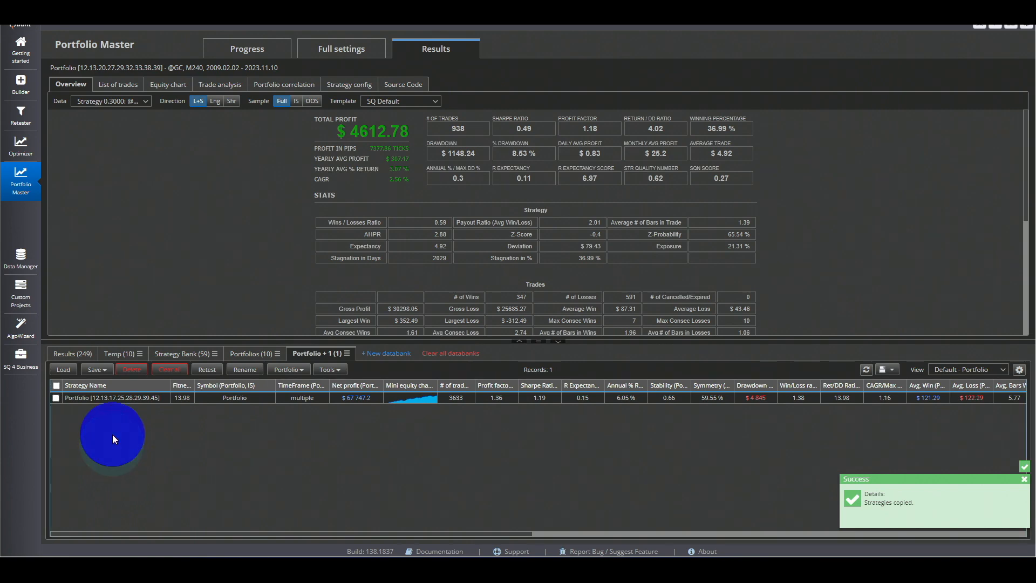
right_click(112, 435)
left_click(137, 465)
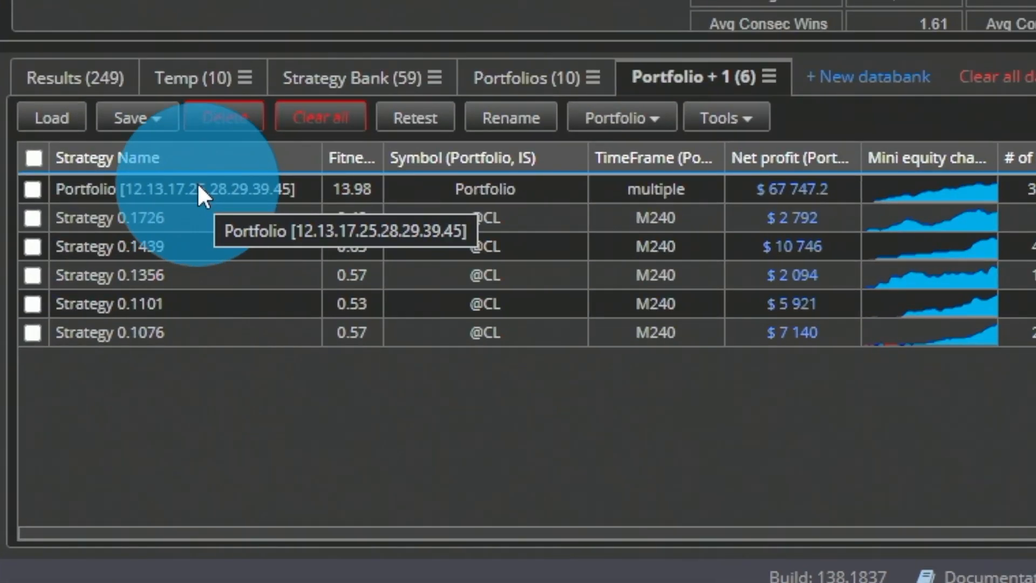
- Turn off the only selected option so the builder uses all entries of the Portfolio + 1 source databank
left_click(125, 392)
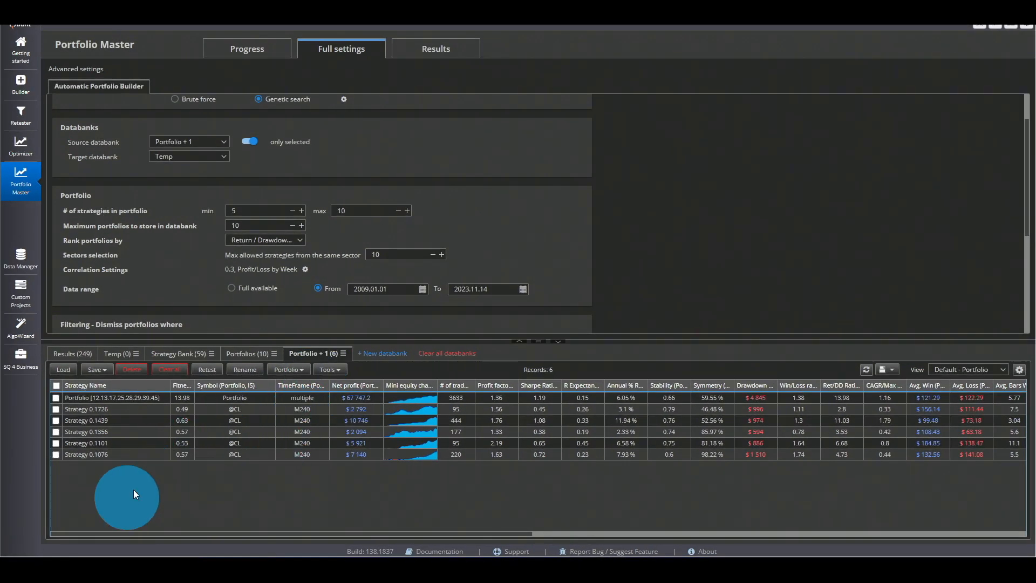
left_click(124, 399)
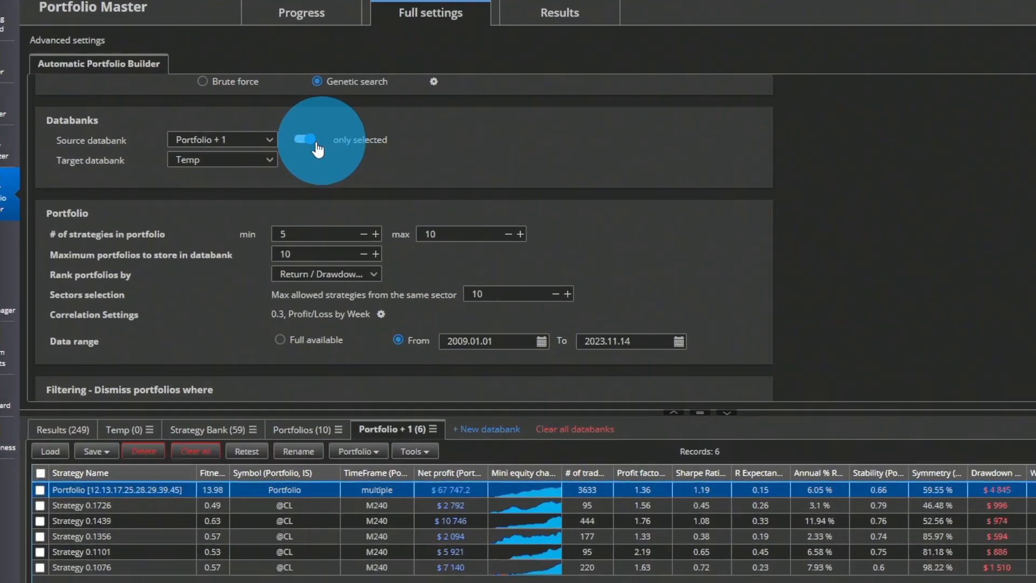
left_click(249, 141)
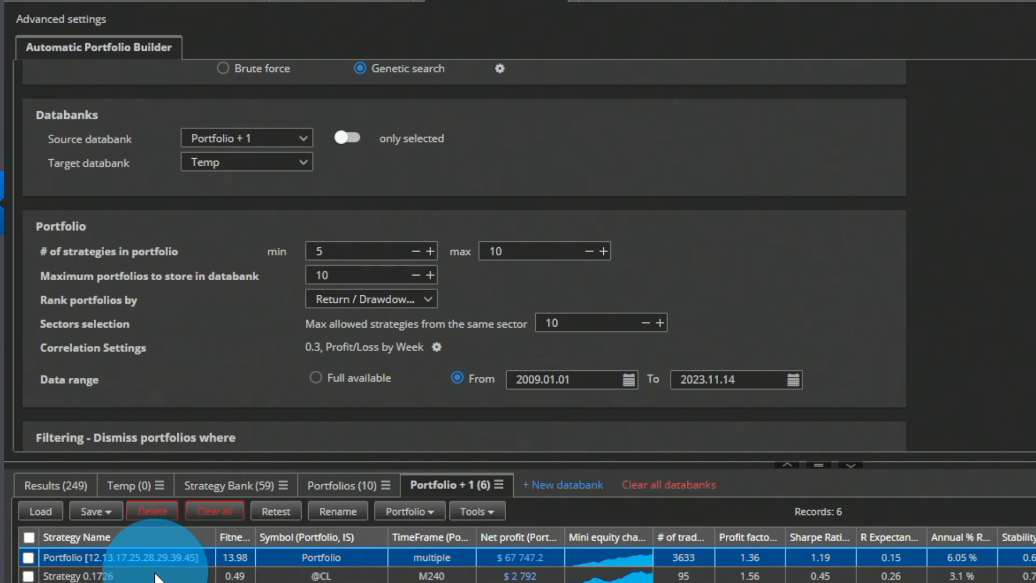
- Set both the minimum and maximum strategies in portfolio to 2, and the maximum allowed from the same sector to 1
double_click(336, 252)
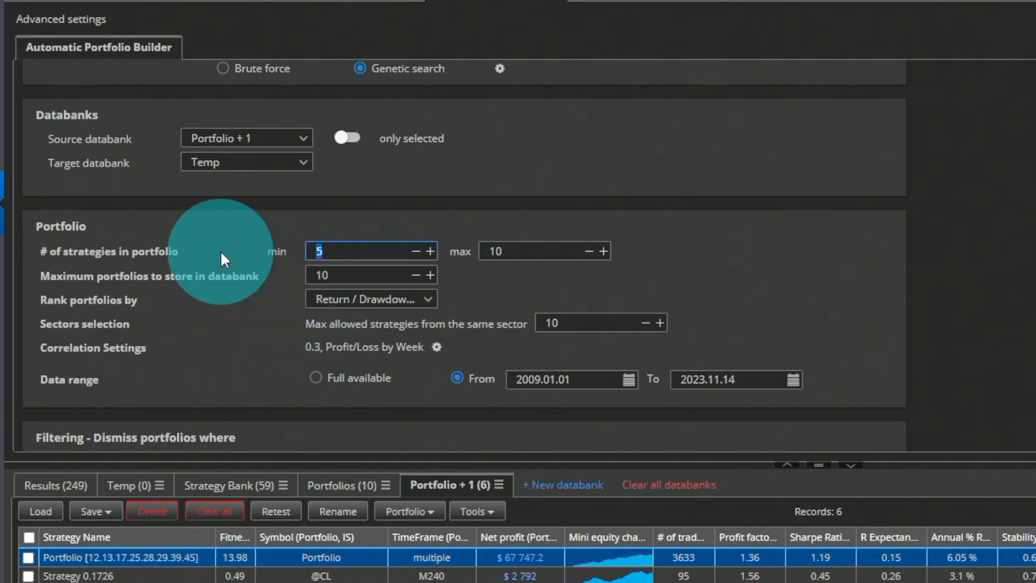
type("2")
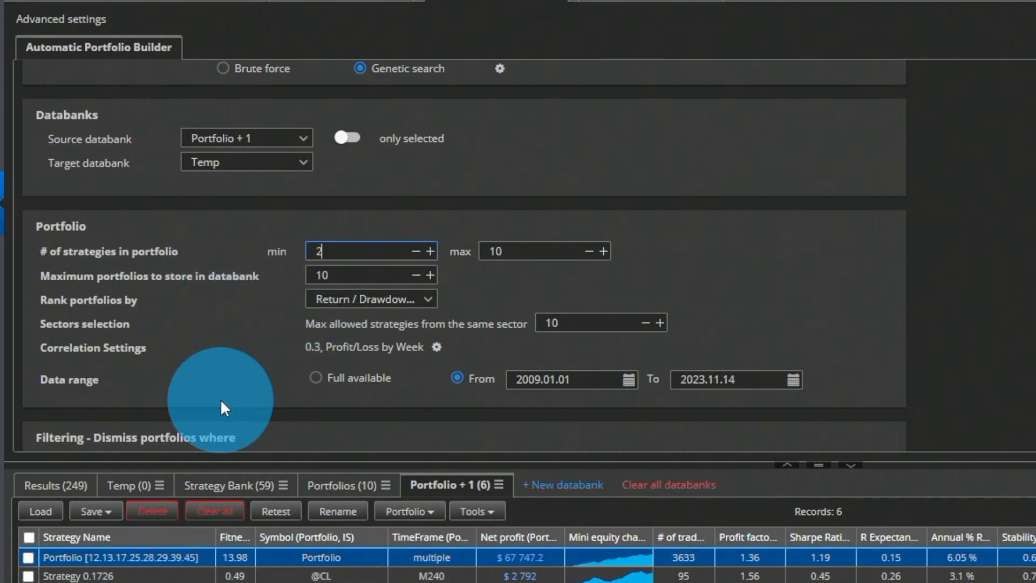
double_click(496, 251)
type("2")
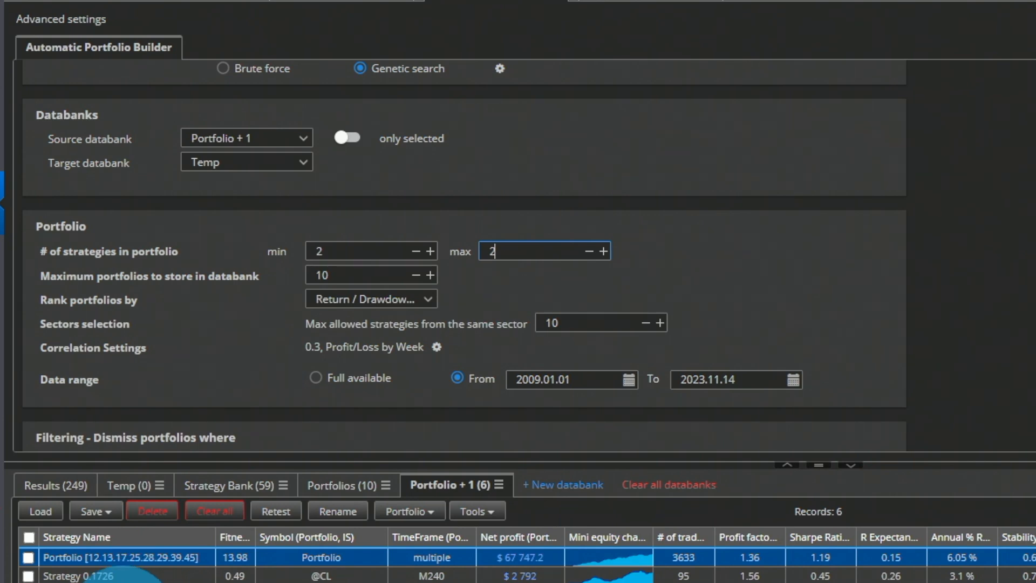
double_click(556, 323)
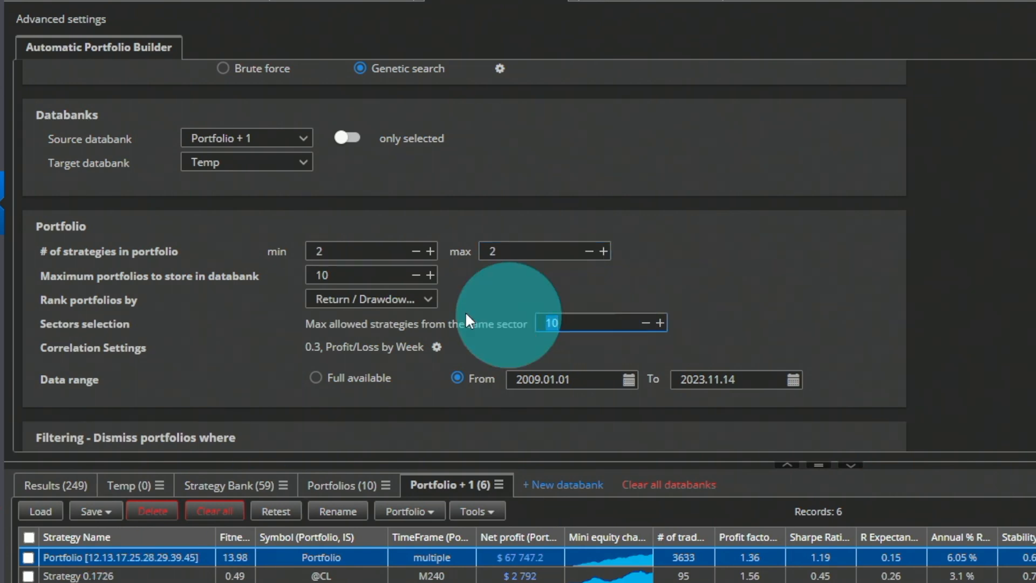
type("1")
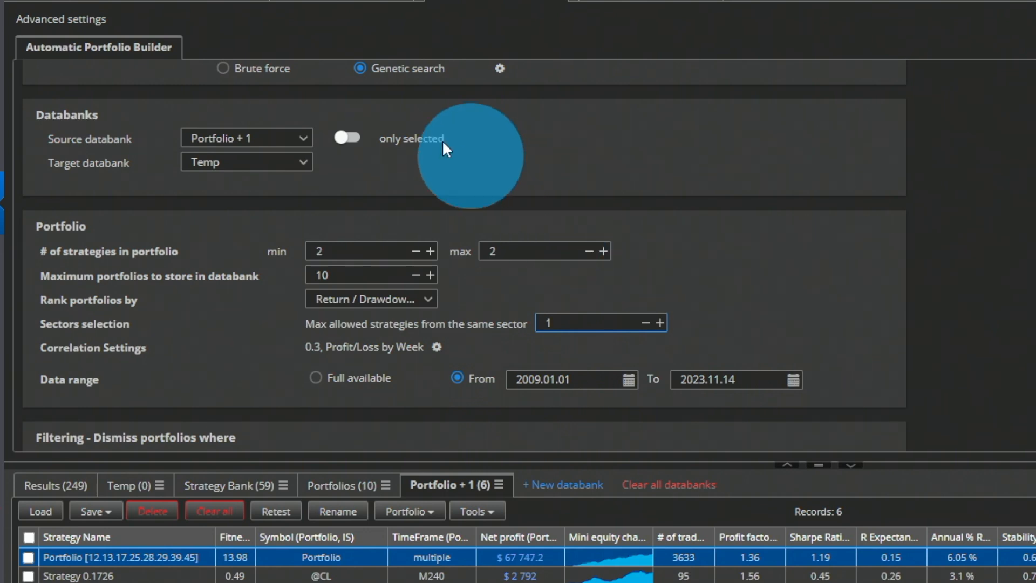
scroll(421, 105, "up", 2)
scroll(421, 106, "up", 2)
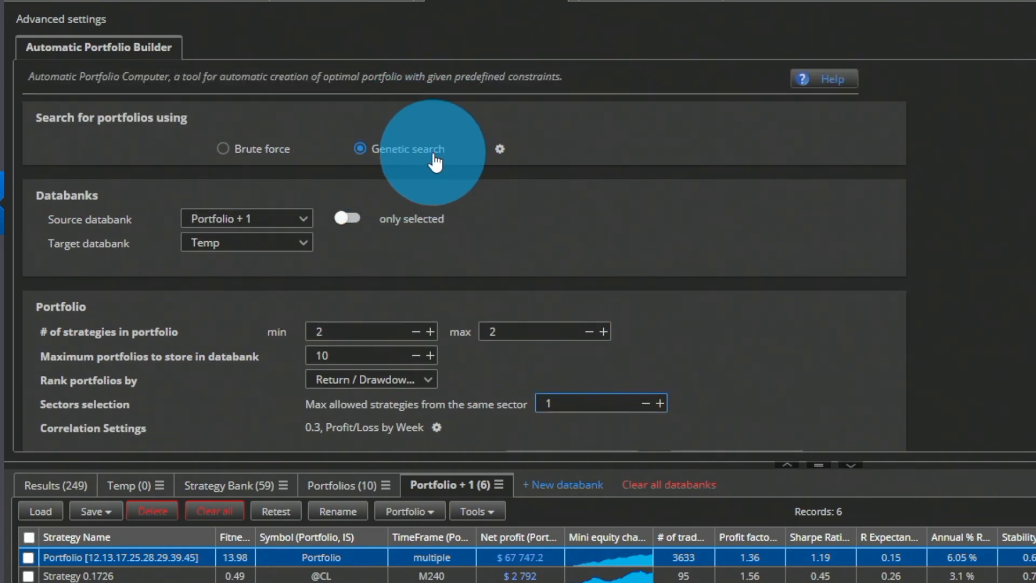
- Switch the portfolio search to brute force and disable all of the filtering conditions that dismiss portfolios
left_click(224, 154)
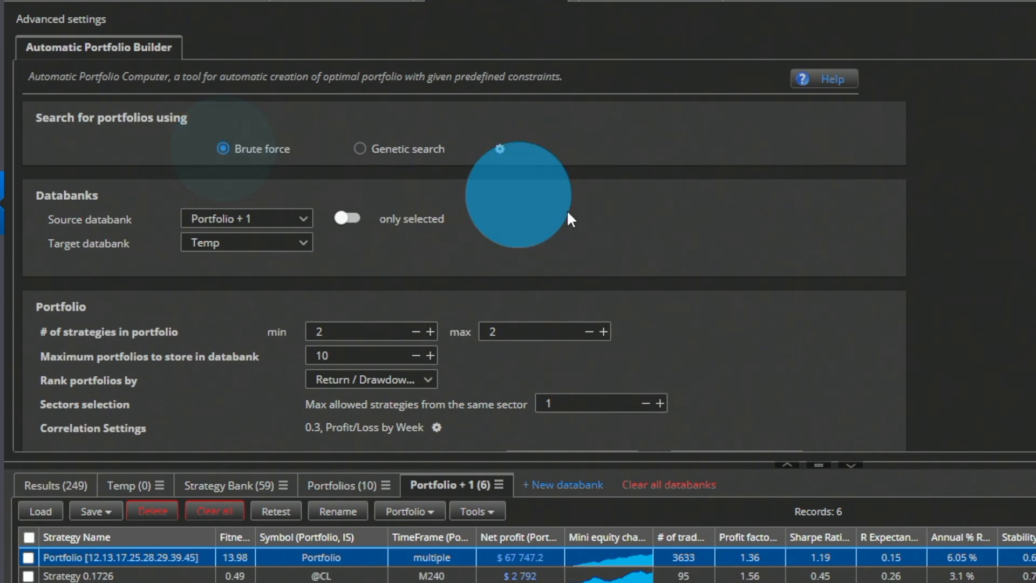
scroll(722, 231, "down", 5)
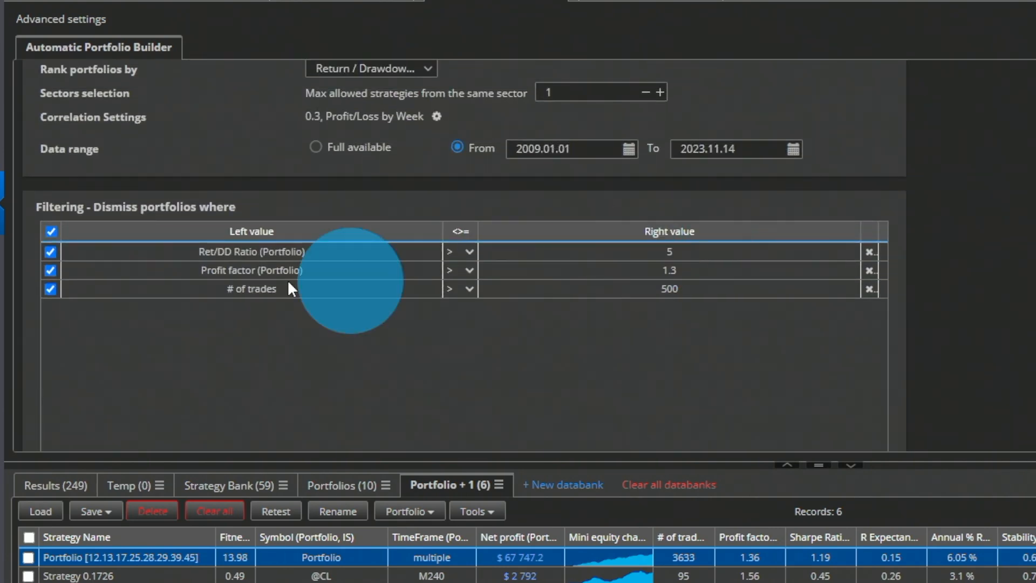
left_click(51, 232)
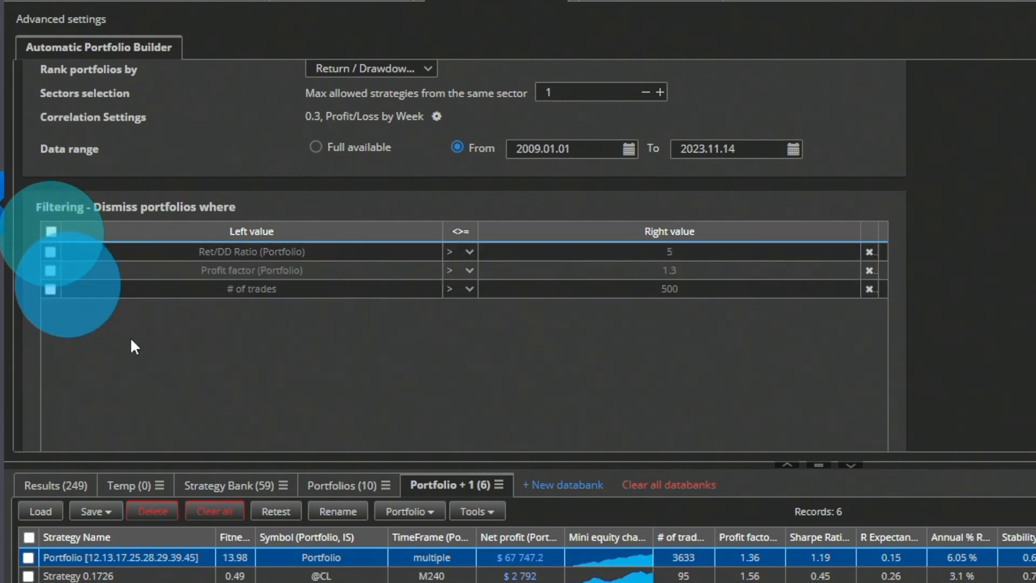
scroll(650, 288, "up", 5)
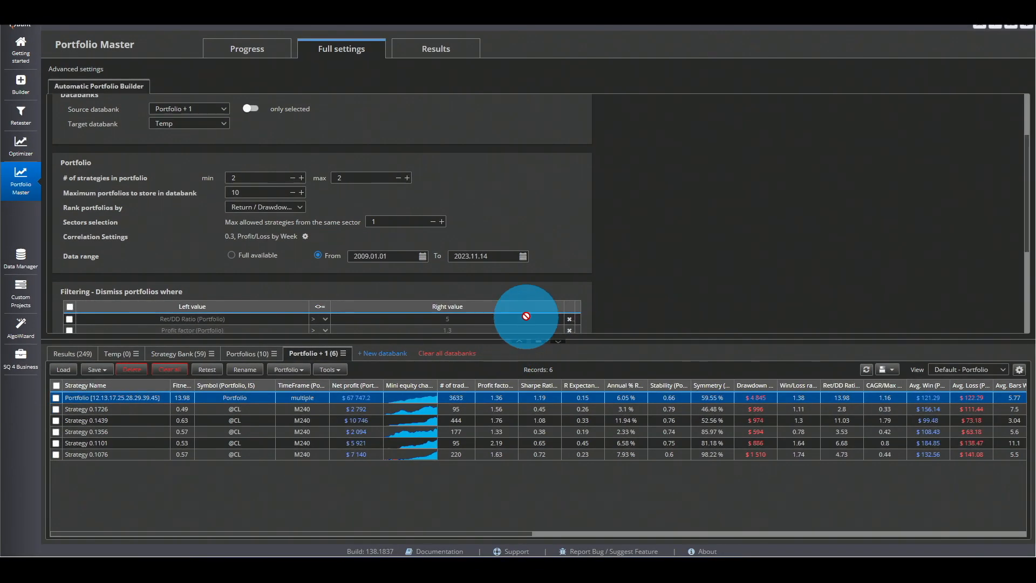
- Recalculate the number of possible portfolios for the current brute force settings
left_click(261, 53)
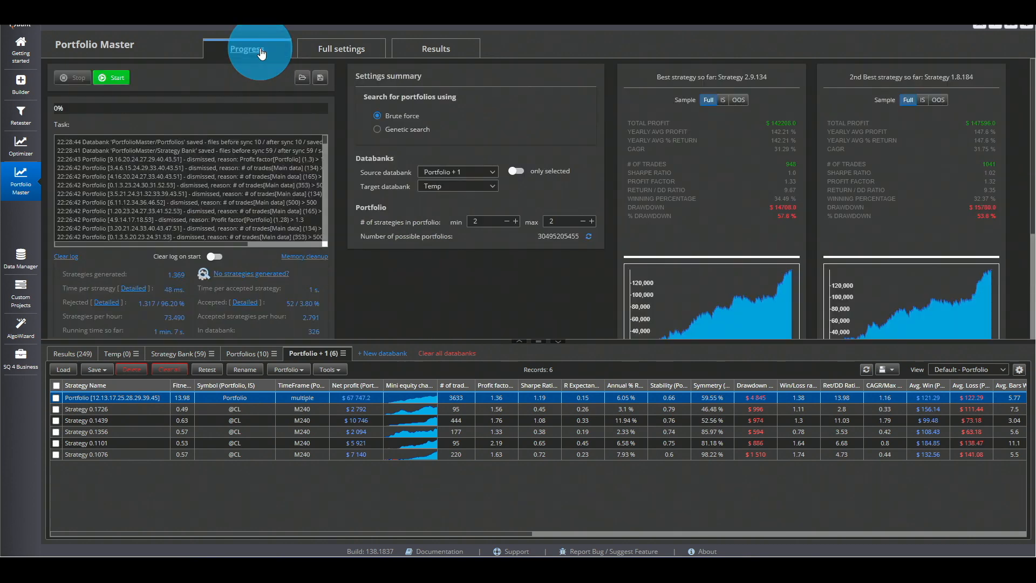
left_click(588, 238)
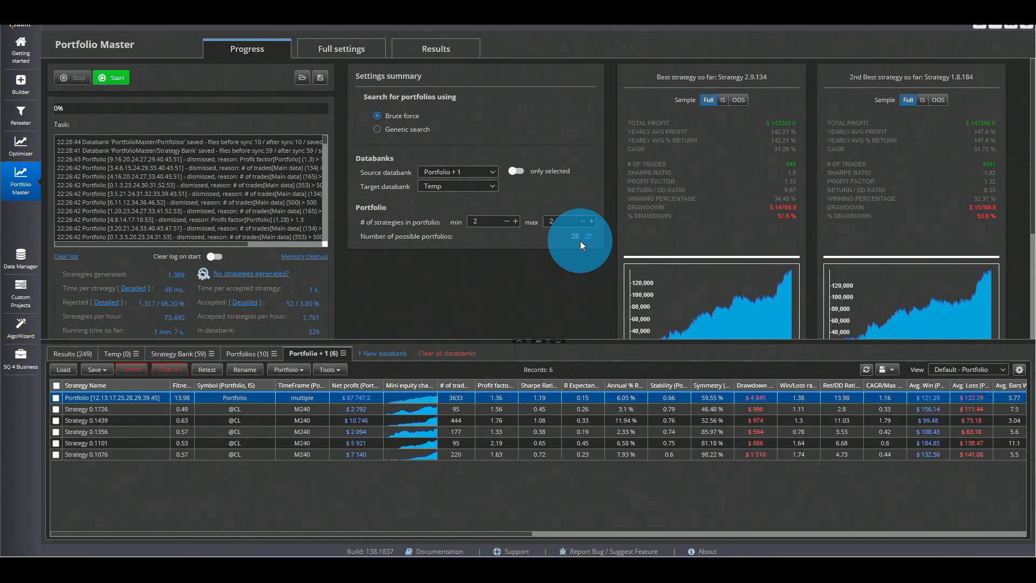
left_click(375, 116)
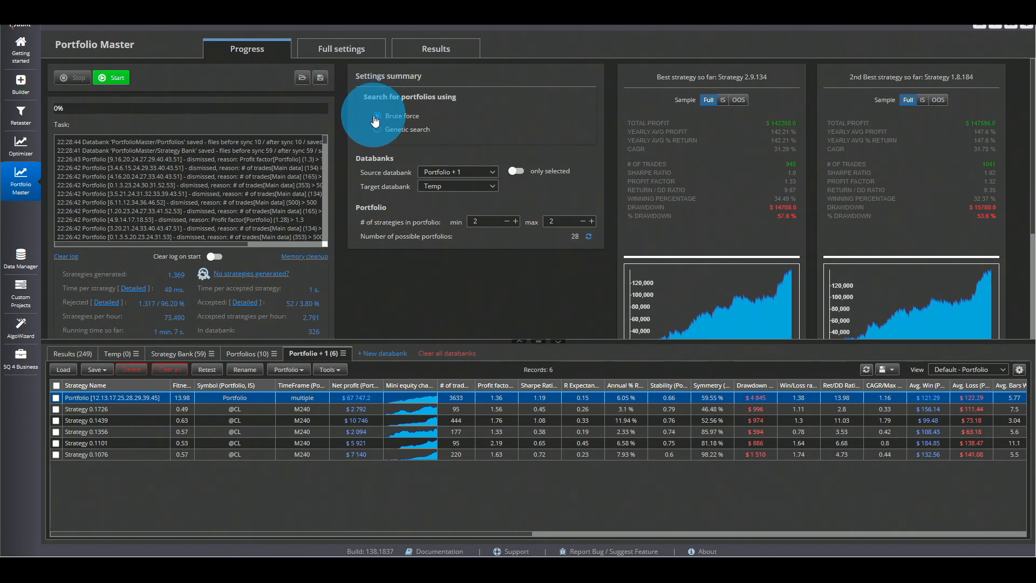
- Set the maximum portfolios to store in the databank to 30 and start the brute force portfolio search
left_click(342, 47)
left_click(180, 189)
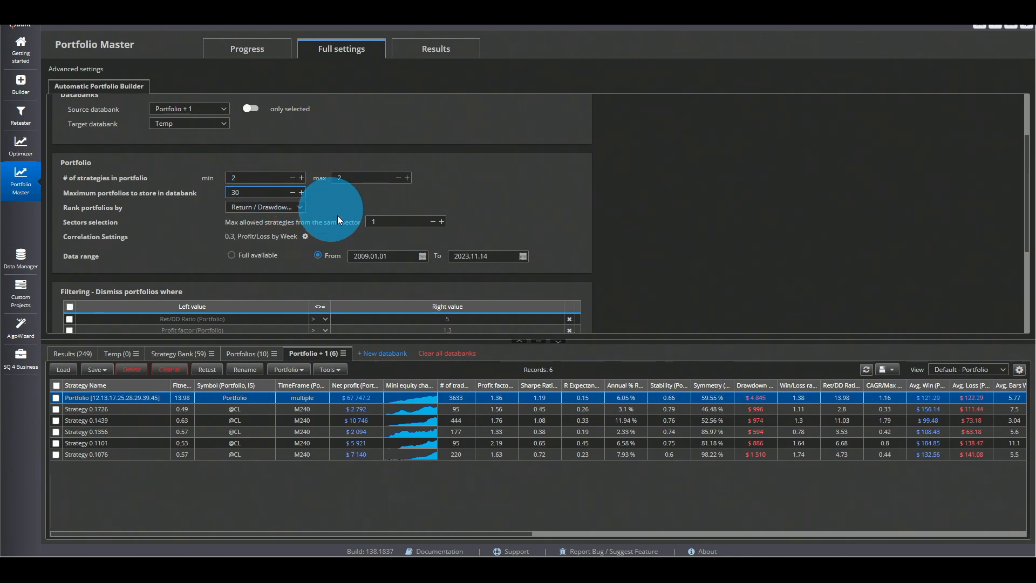
left_click(247, 48)
left_click(108, 77)
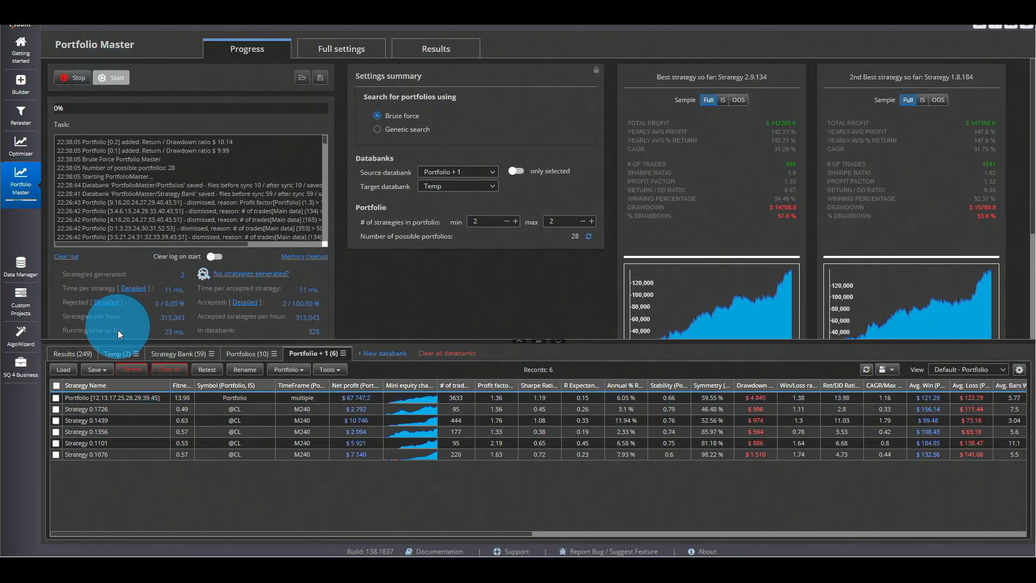
- Browse the full list of generated two-member portfolios in the Temp databank
left_click(123, 354)
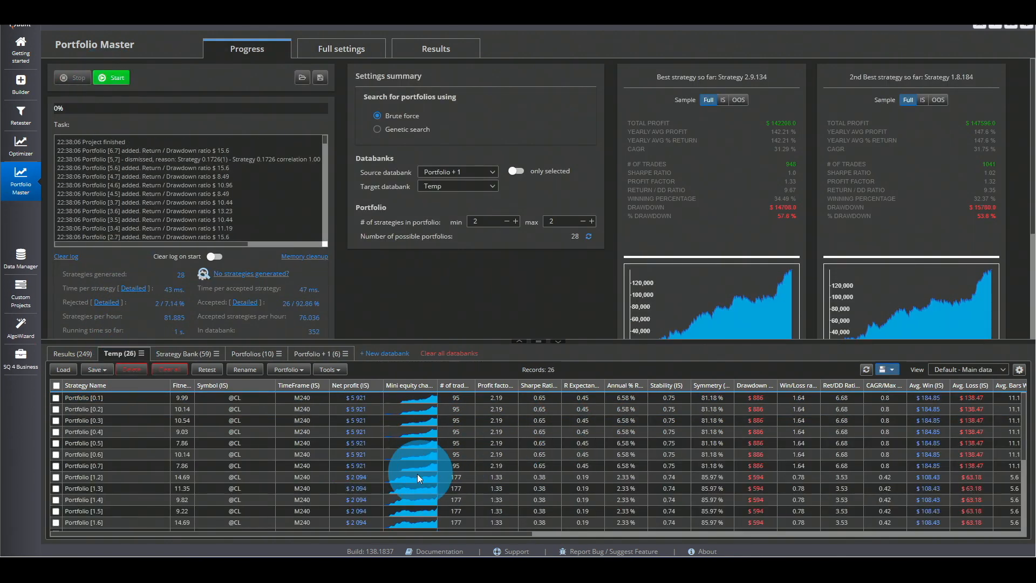
scroll(485, 471, "down", 5)
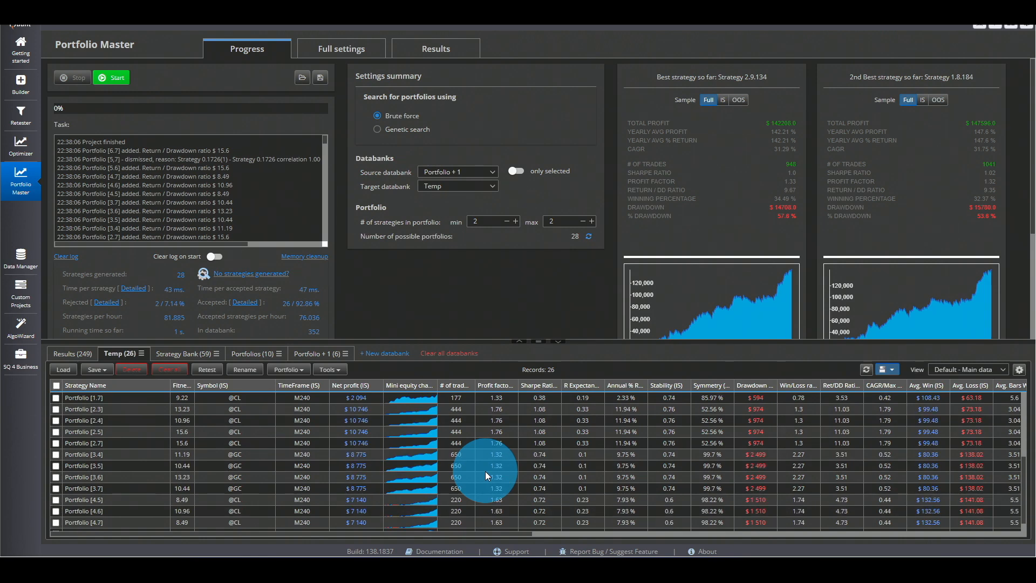
scroll(484, 471, "up", 2)
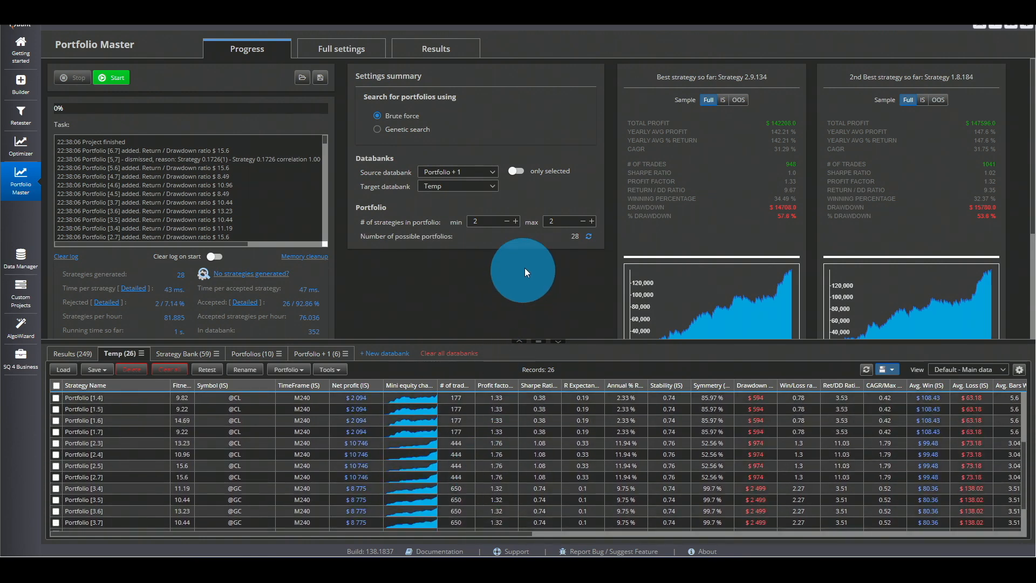
scroll(448, 440, "up", 4)
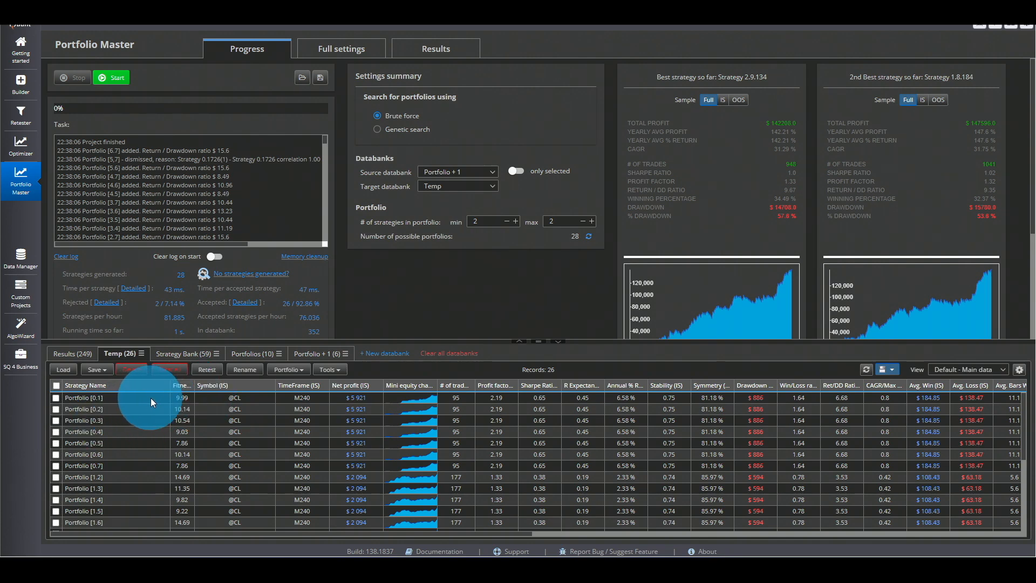
scroll(1017, 448, "down", 5)
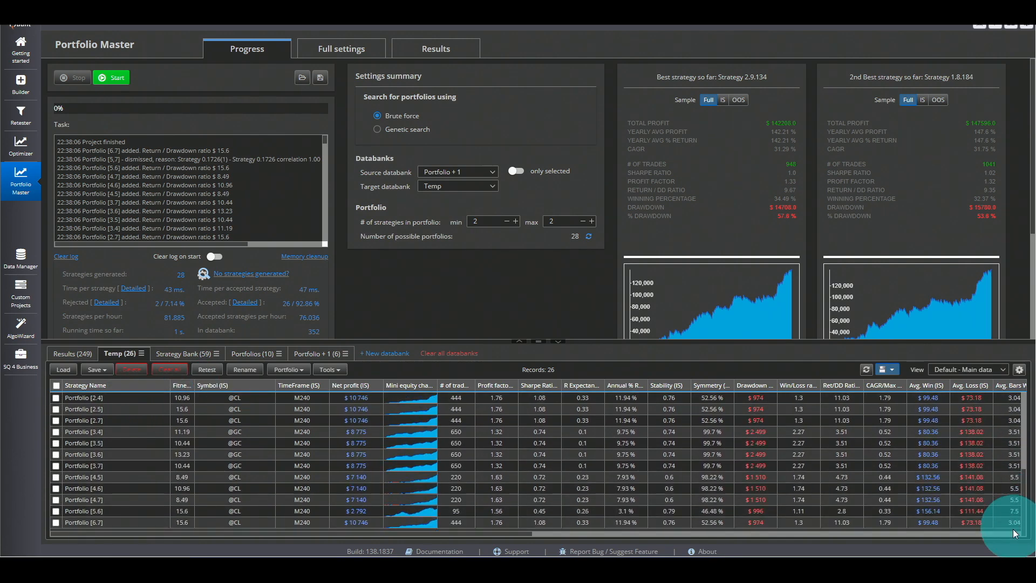
scroll(1016, 432, "up", 5)
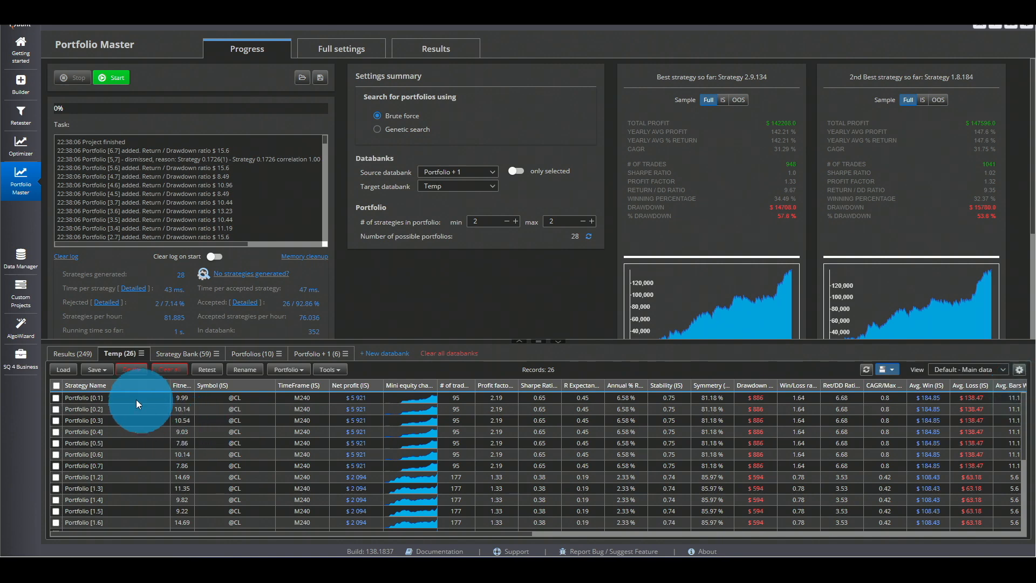
- View the equity charts of Portfolio [0.1] and Portfolio [0.2] from the Temp databank and check which strategies they contain
double_click(133, 398)
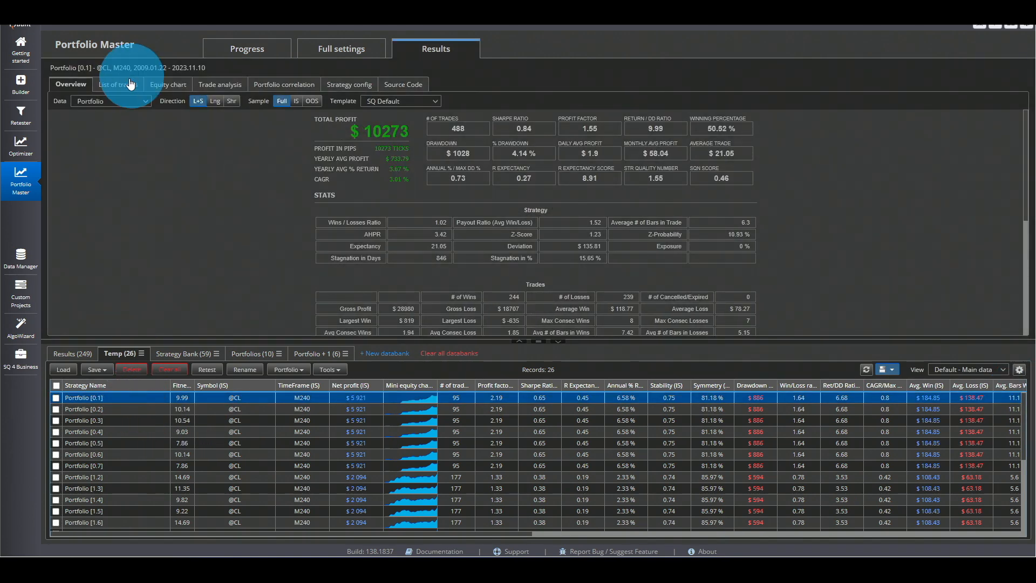
left_click(175, 89)
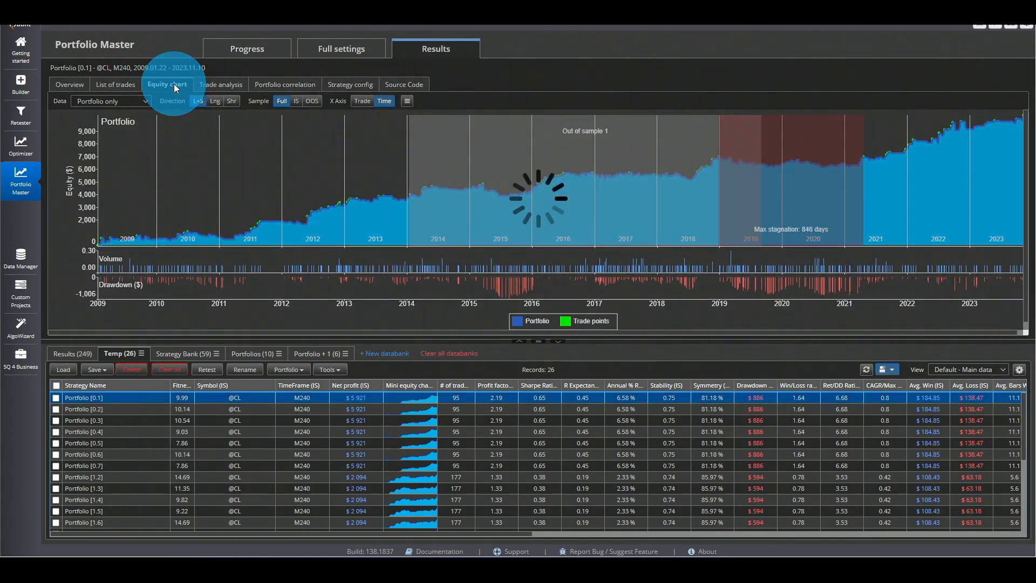
left_click(138, 101)
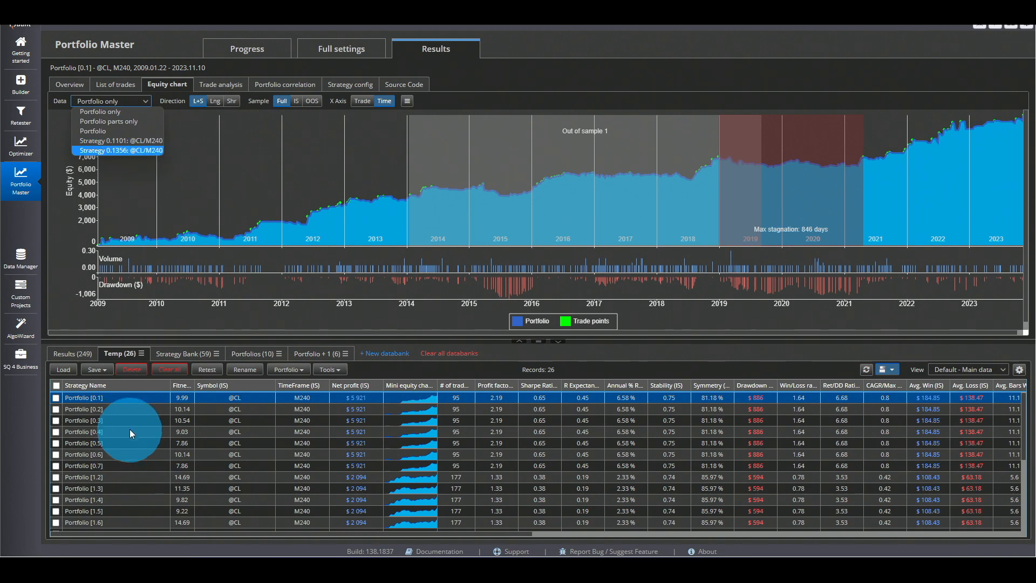
left_click(133, 408)
left_click(133, 408)
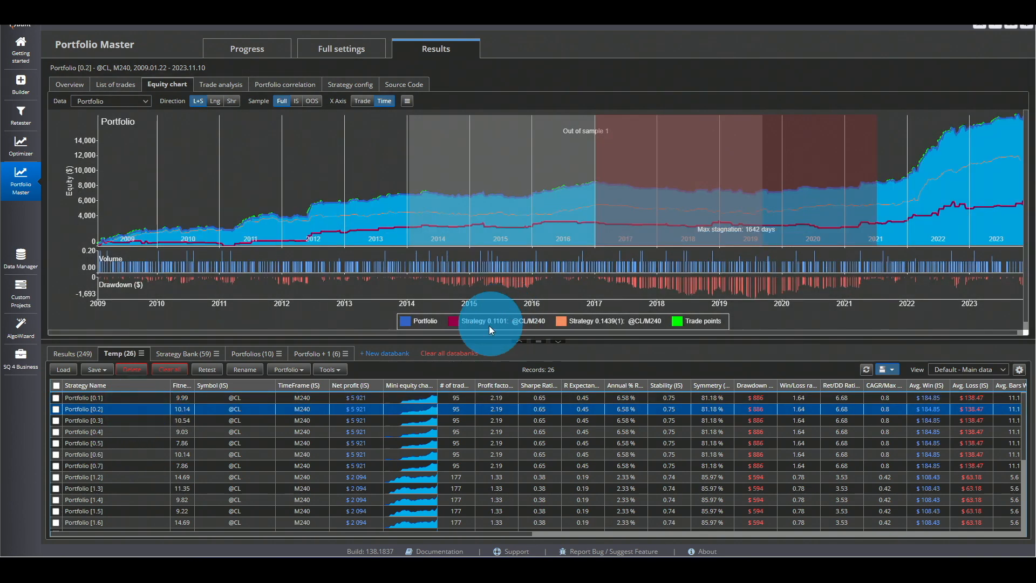
- Examine the equity charts of Portfolio [1.3] and Portfolio [0.3], comparing their added strategy with the entries in the Portfolio + 1 databank
left_click(128, 420)
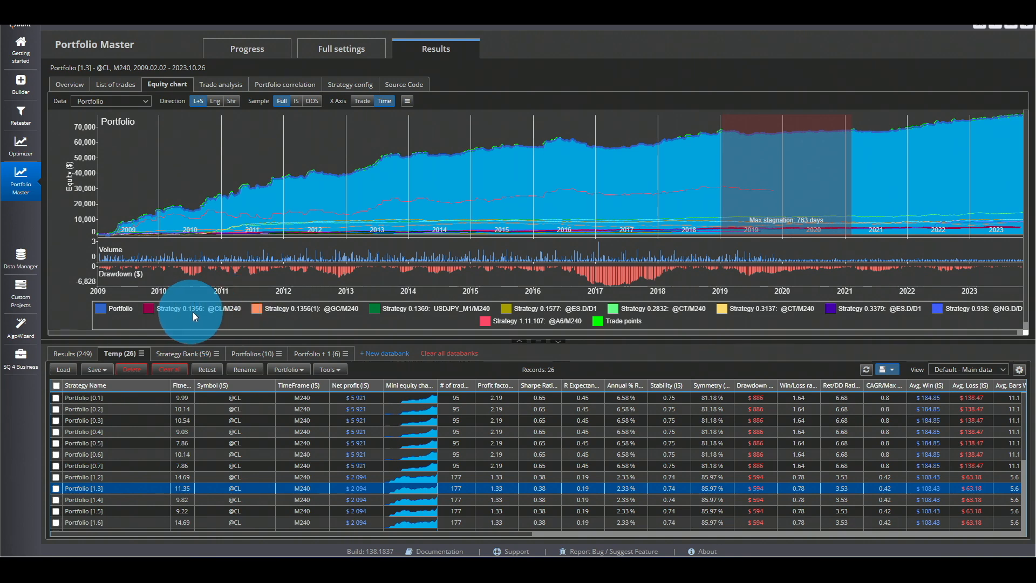
left_click(155, 420)
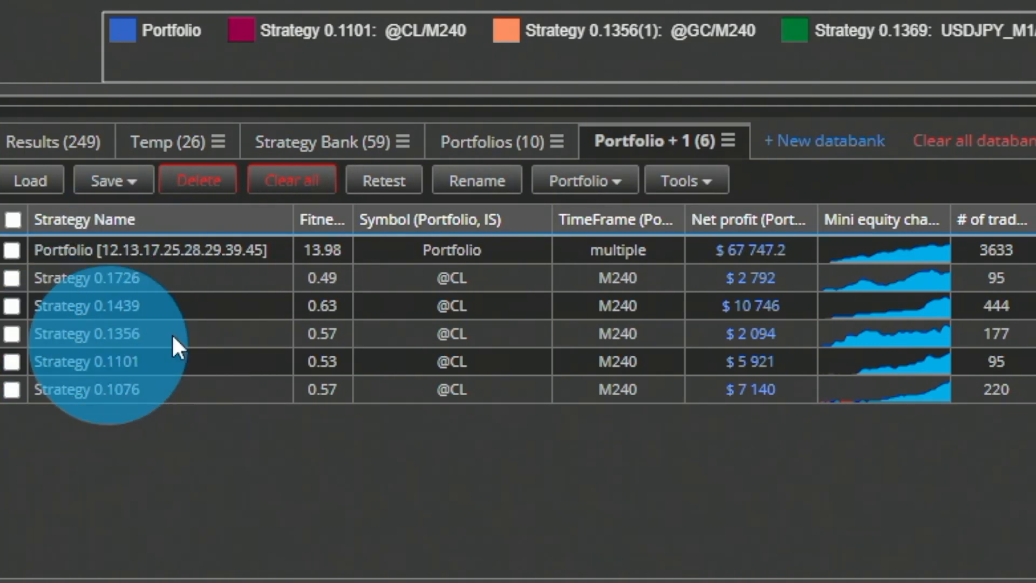
left_click(206, 147)
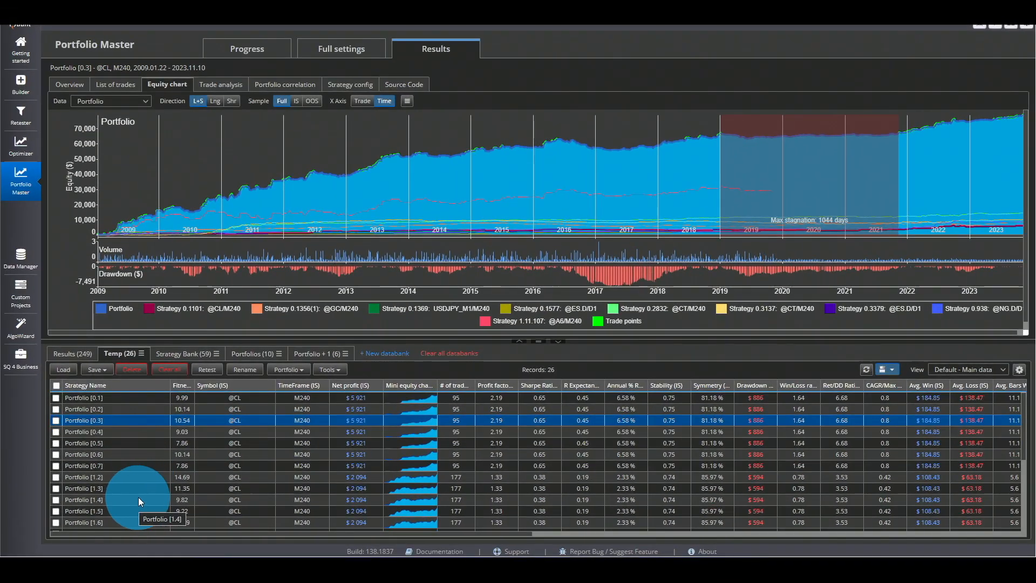
scroll(159, 500, "down", 2)
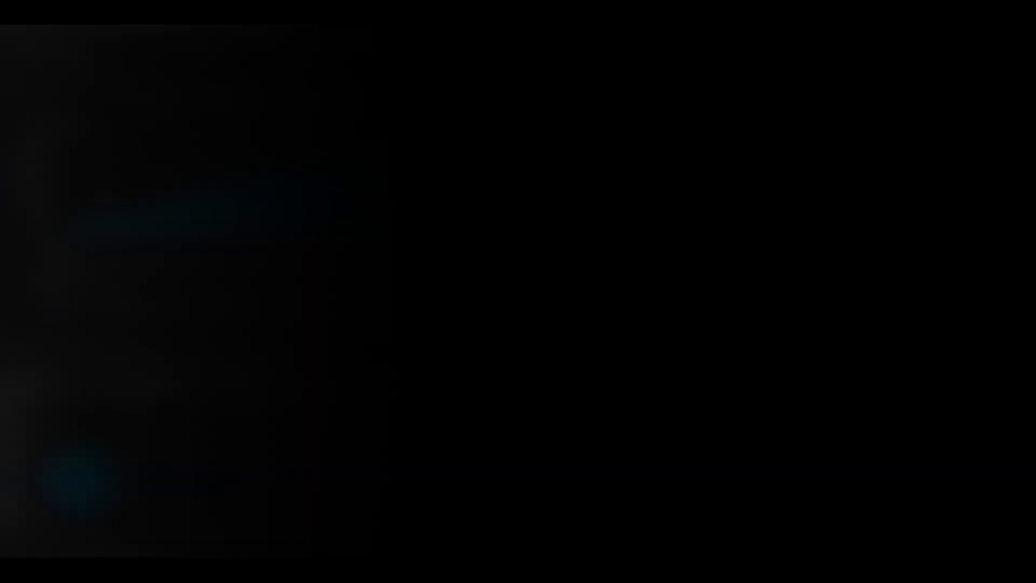